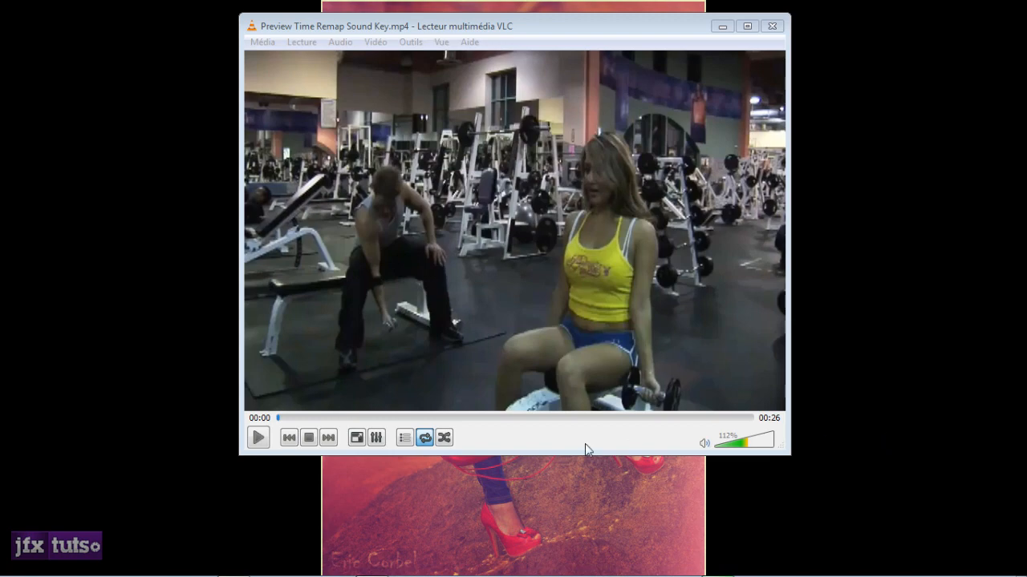
- Play the Preview Time Remap Sound Key.mp4 video, pausing and resuming it to examine the sound-driven time remapping
left_click(257, 437)
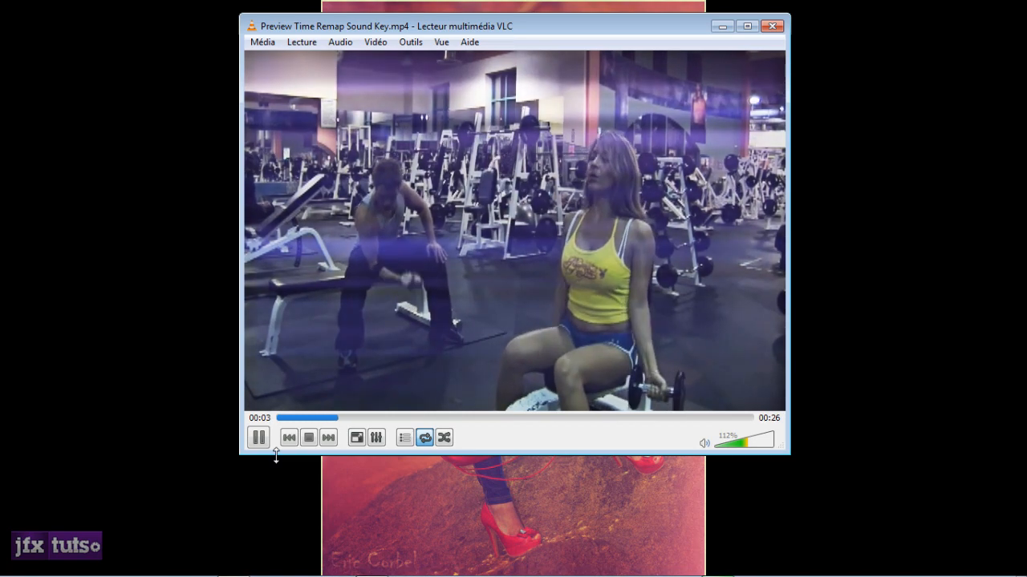
key("space")
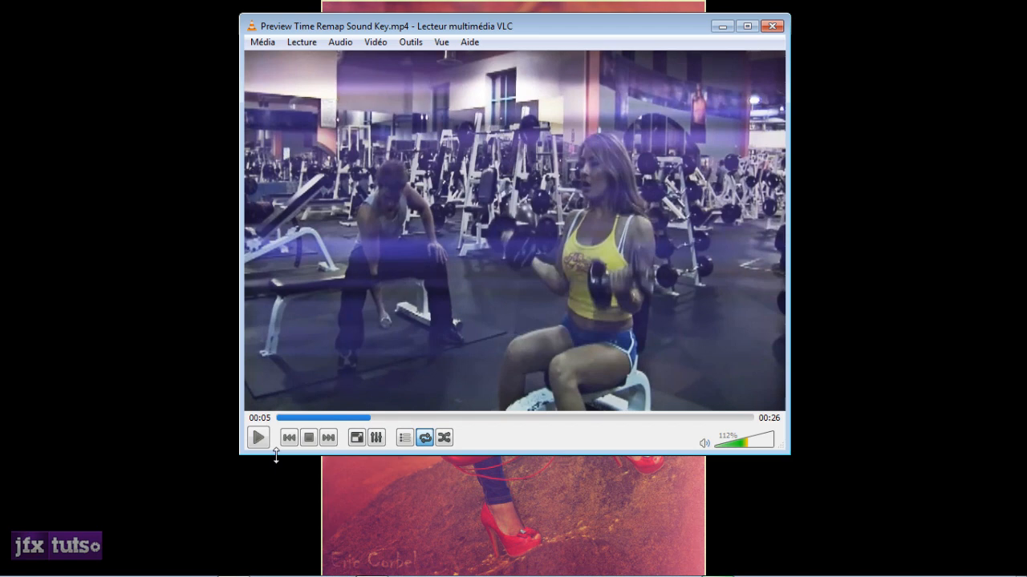
left_click_drag(790, 140, 866, 138)
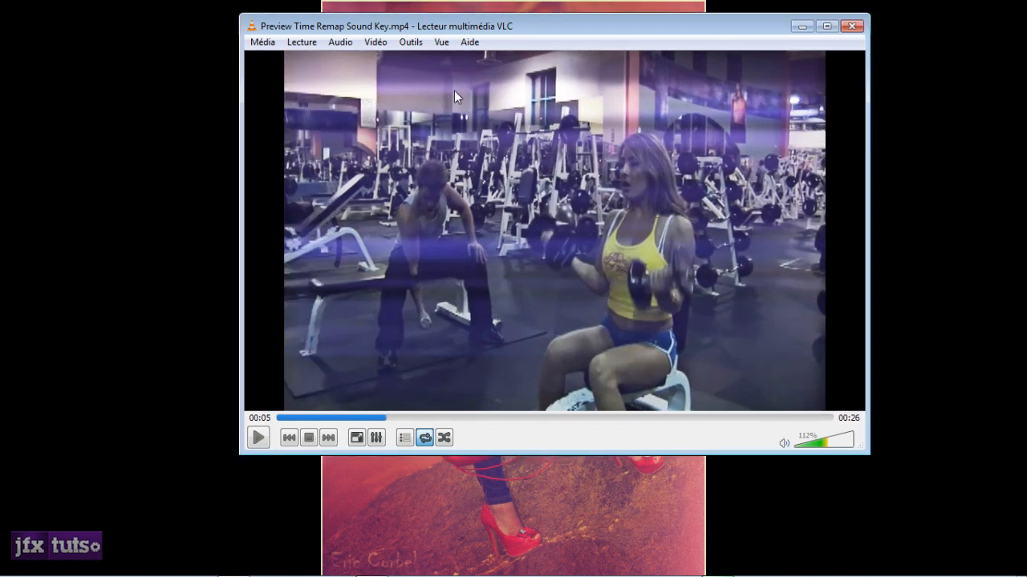
left_click(368, 418)
left_click_drag(368, 418, 320, 409)
key("space")
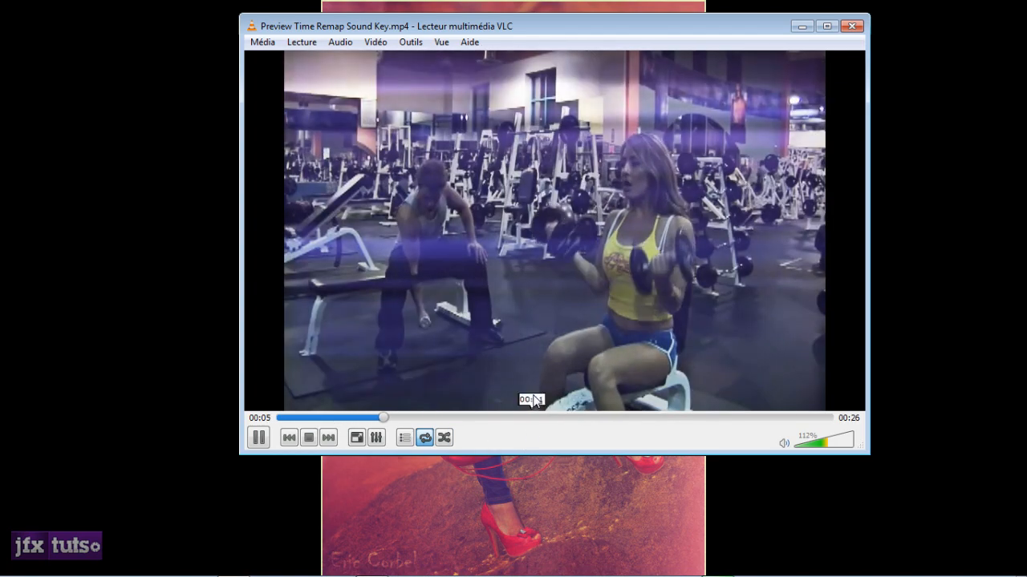
key("space")
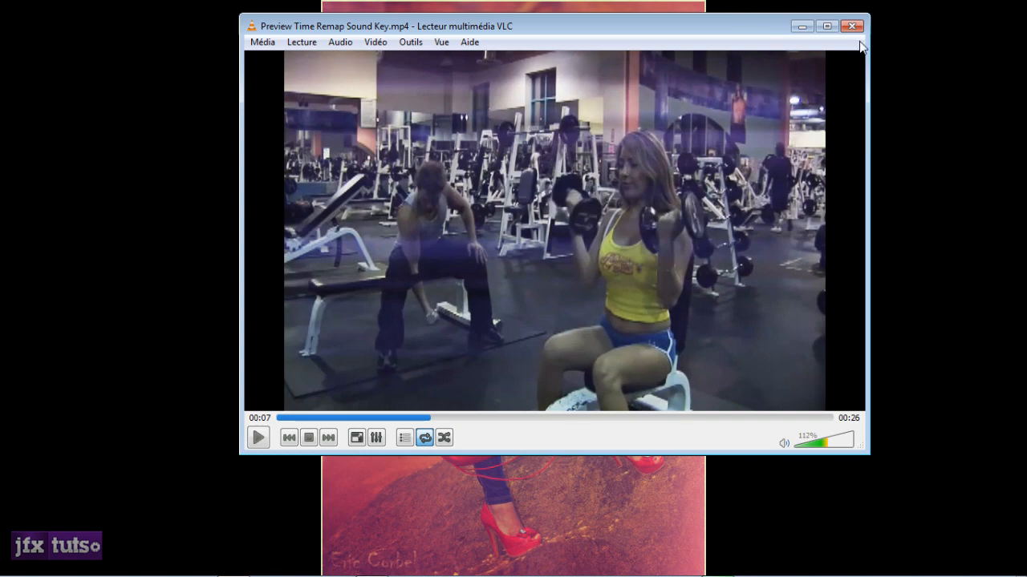
- Switch to After Effects and run a RAM preview of the taxi composition
key("alt+Tab")
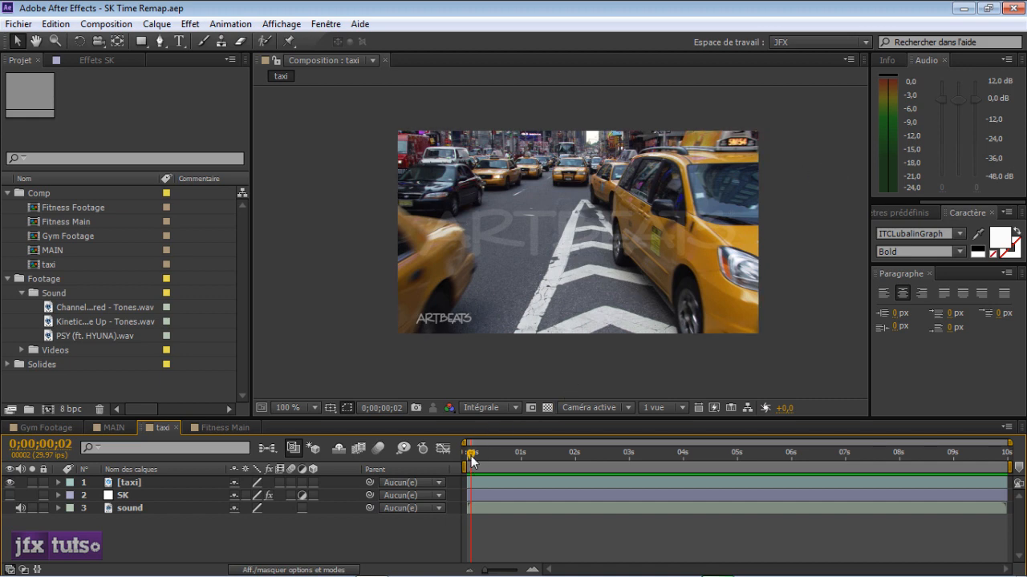
mouse_move(471, 456)
left_mouse_down()
mouse_move(688, 457)
mouse_move(471, 459)
left_mouse_up()
key("KP_0")
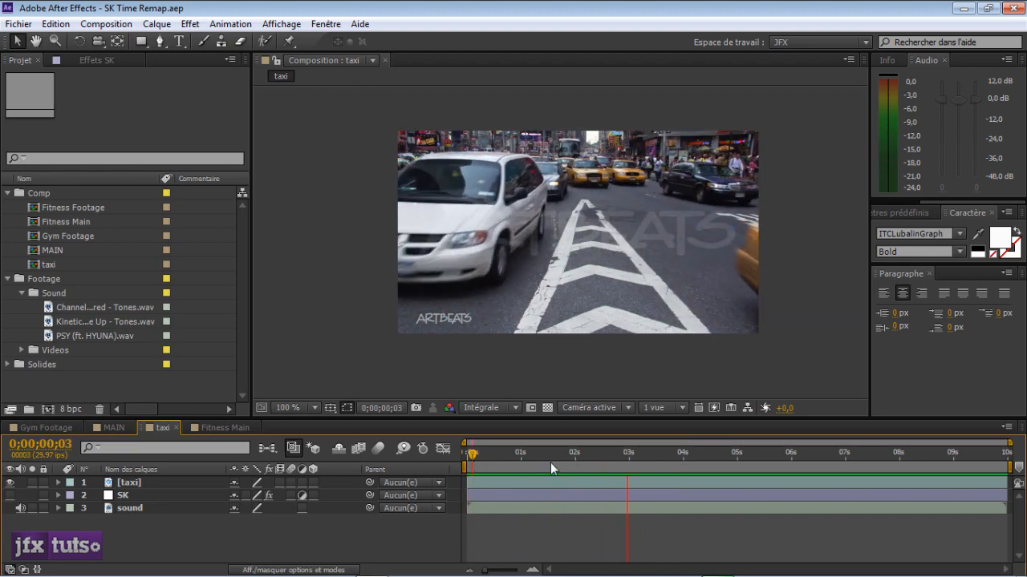
key("space")
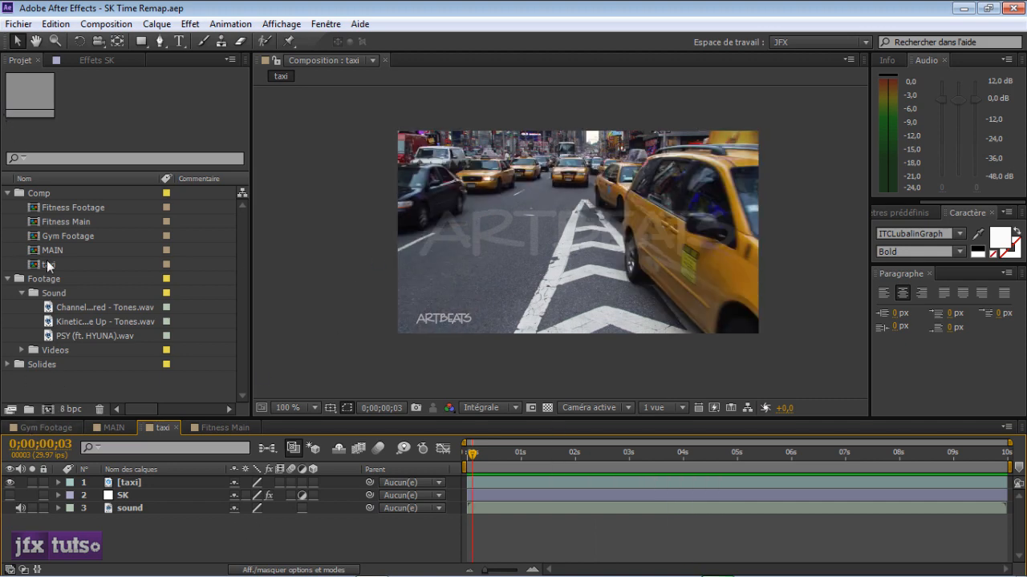
- Create a new composition from the taxi clip in the Videos folder
left_click(22, 350)
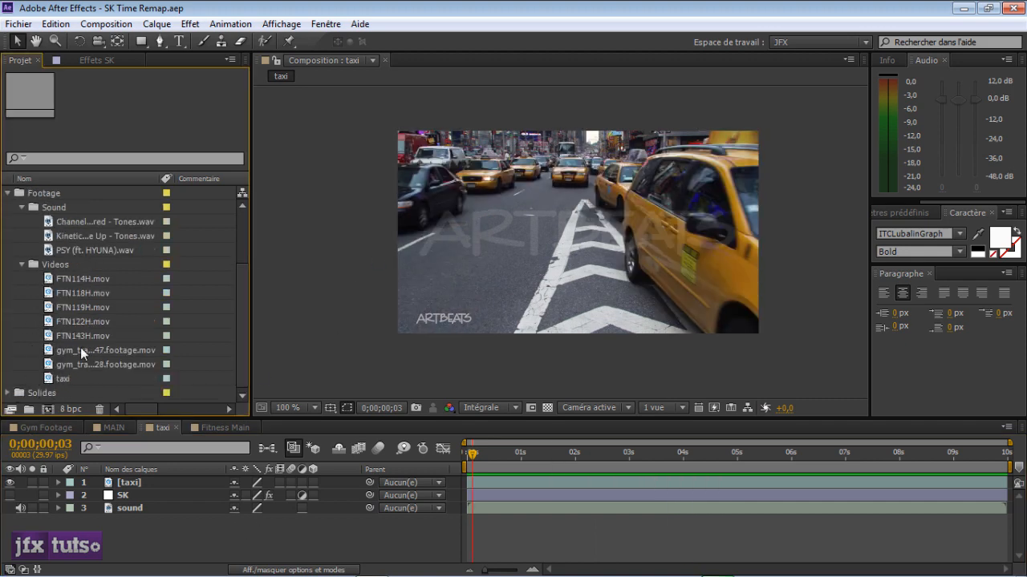
left_click(68, 379)
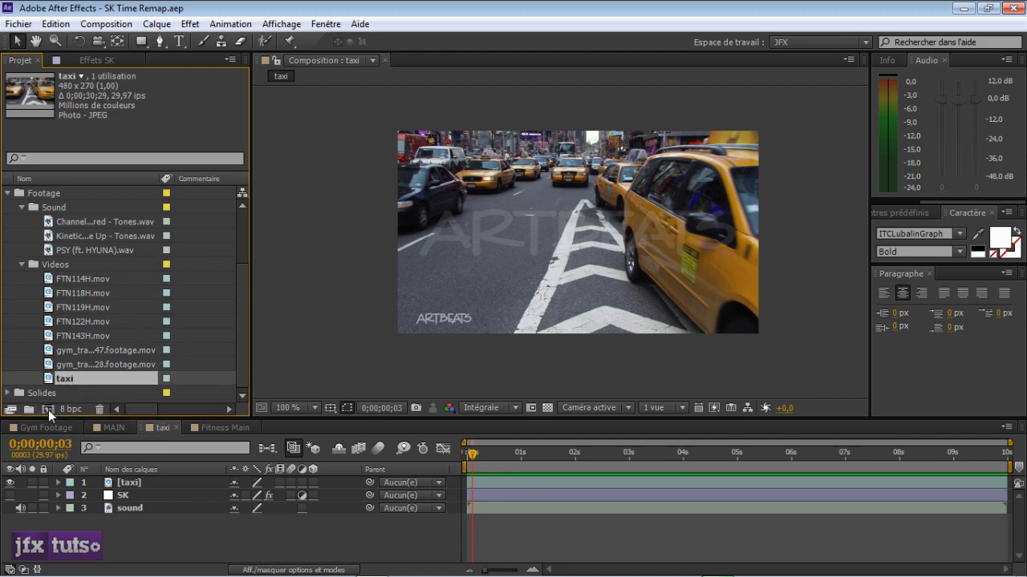
left_click(48, 410)
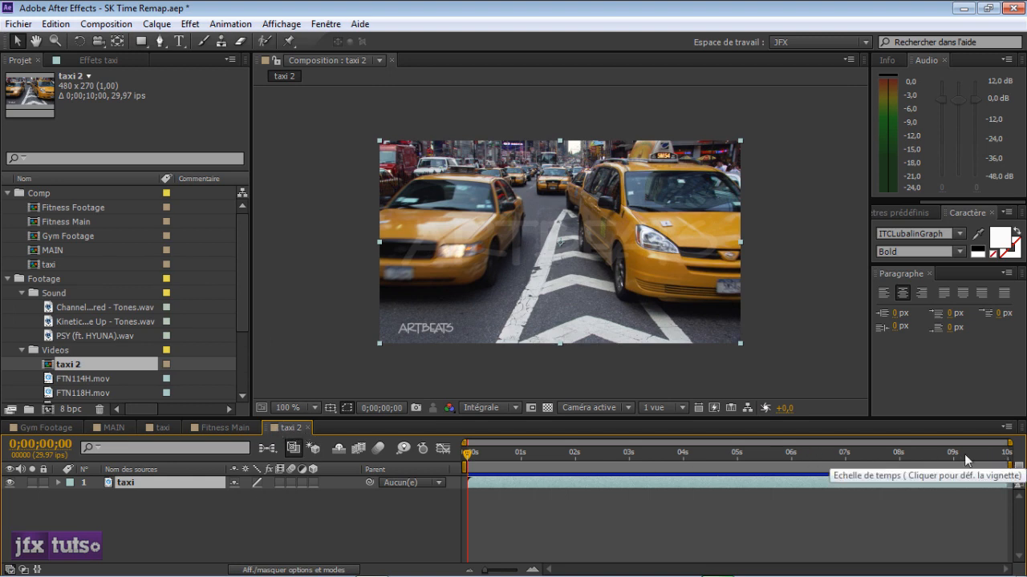
left_click(256, 514)
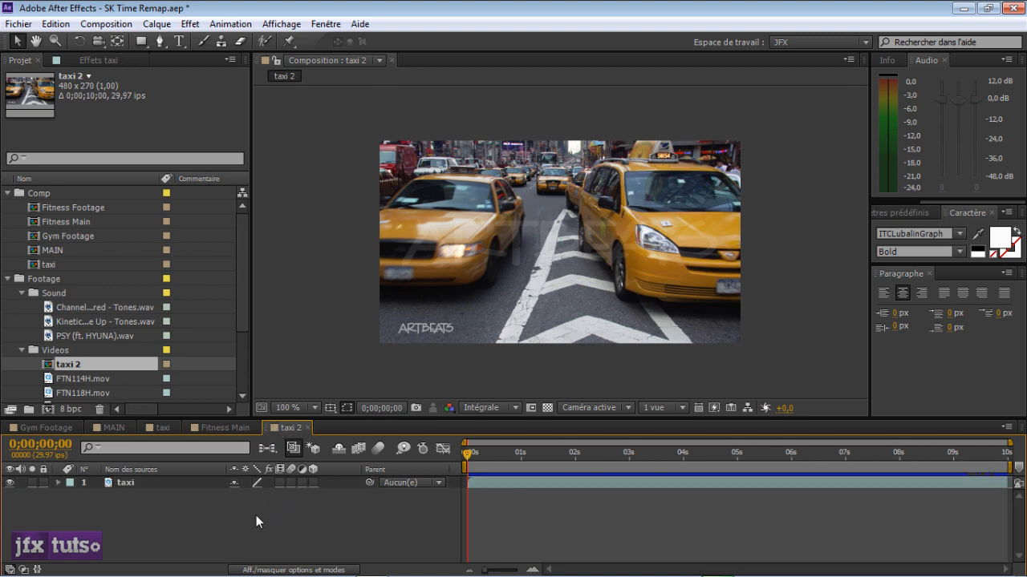
- Add the PSY (ft. HYUNA).wav audio to the new composition beneath the taxi layer
left_click(71, 323)
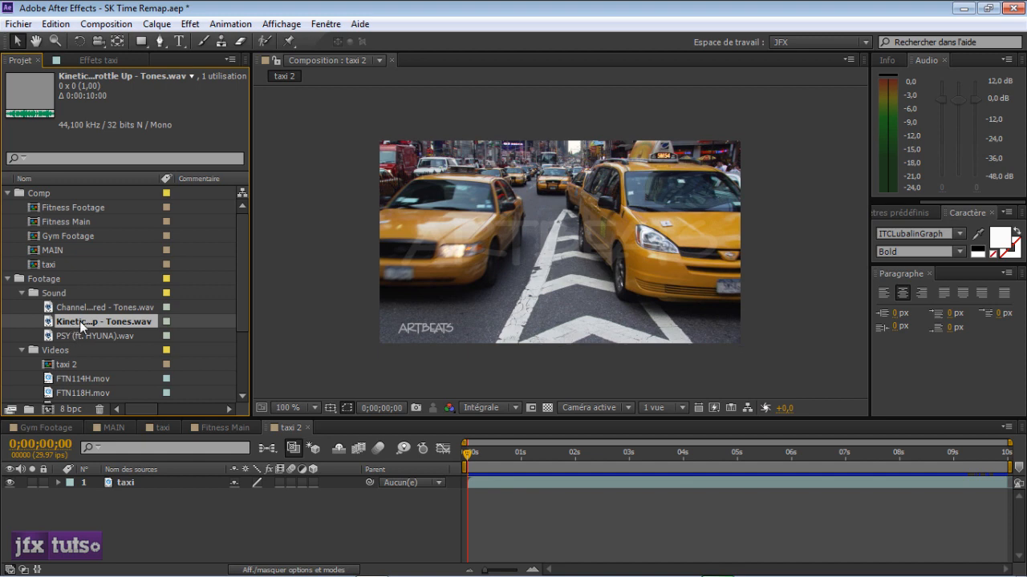
left_click(79, 336)
left_click_drag(83, 340, 112, 510)
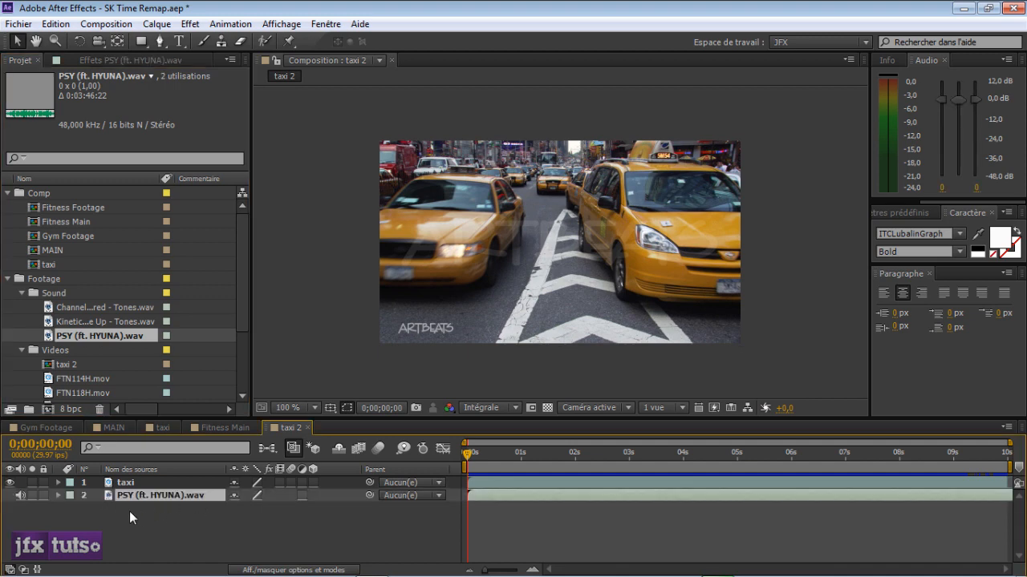
- Create an adjustment layer in the taxi 2 composition and rename it SK
right_click(115, 522)
mouse_move(278, 362)
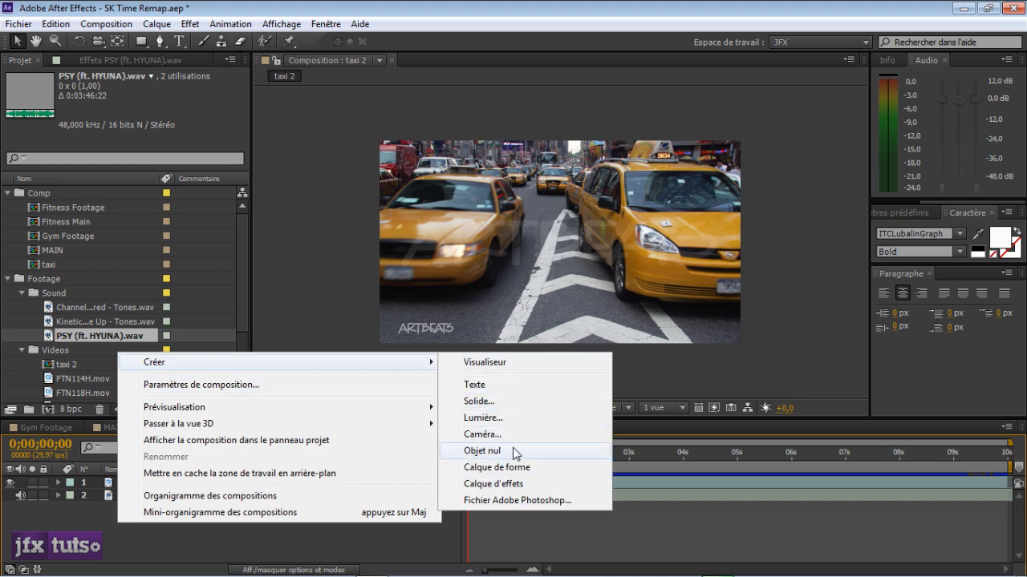
left_click(508, 484)
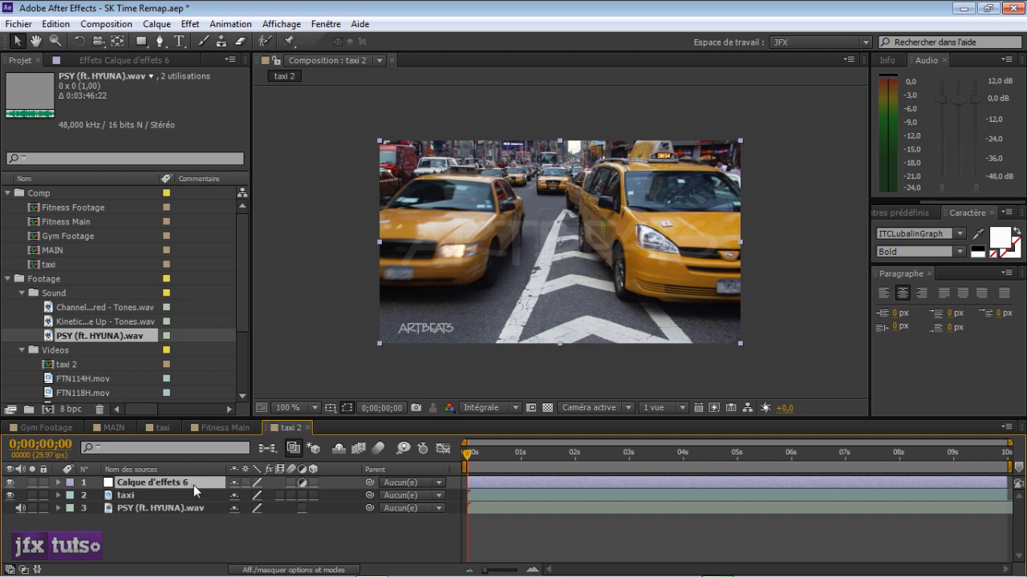
key("Return")
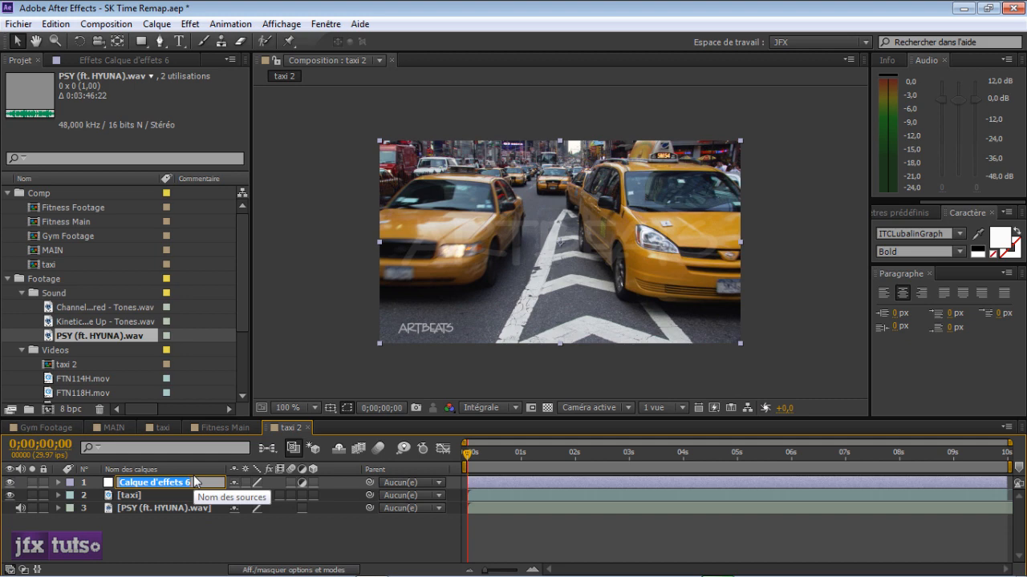
left_click(188, 499)
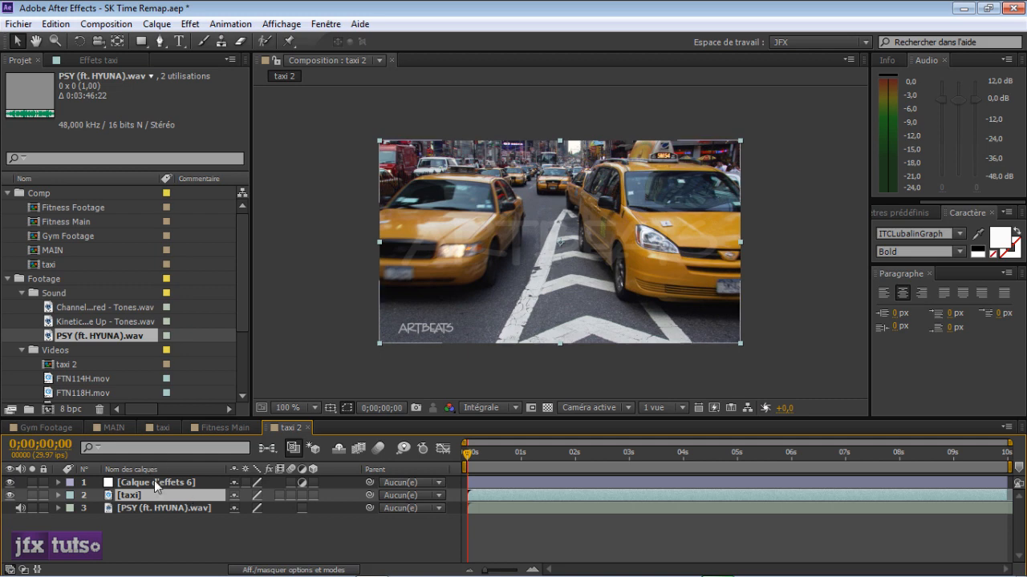
left_click(182, 482)
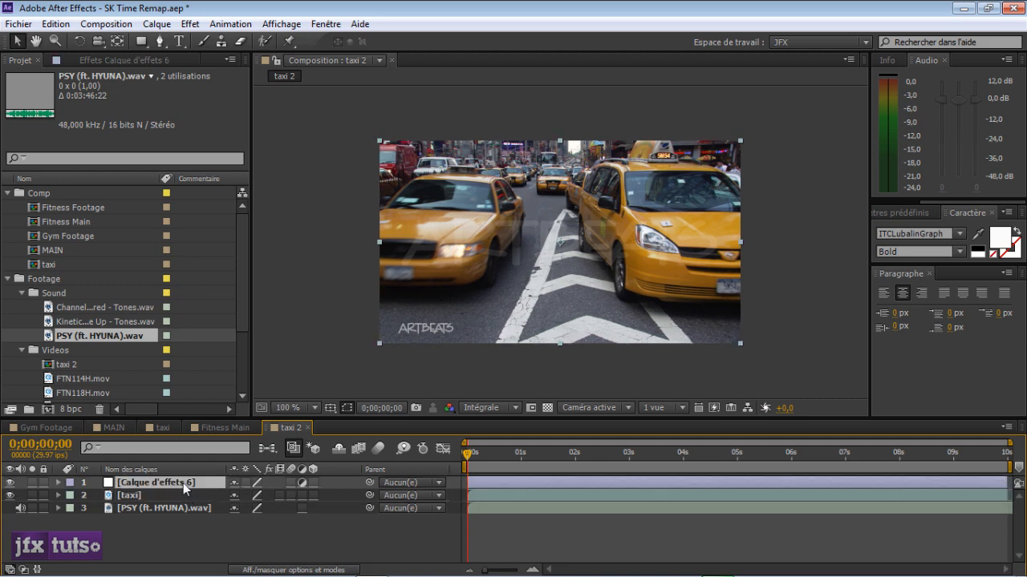
key("Return")
type("SK")
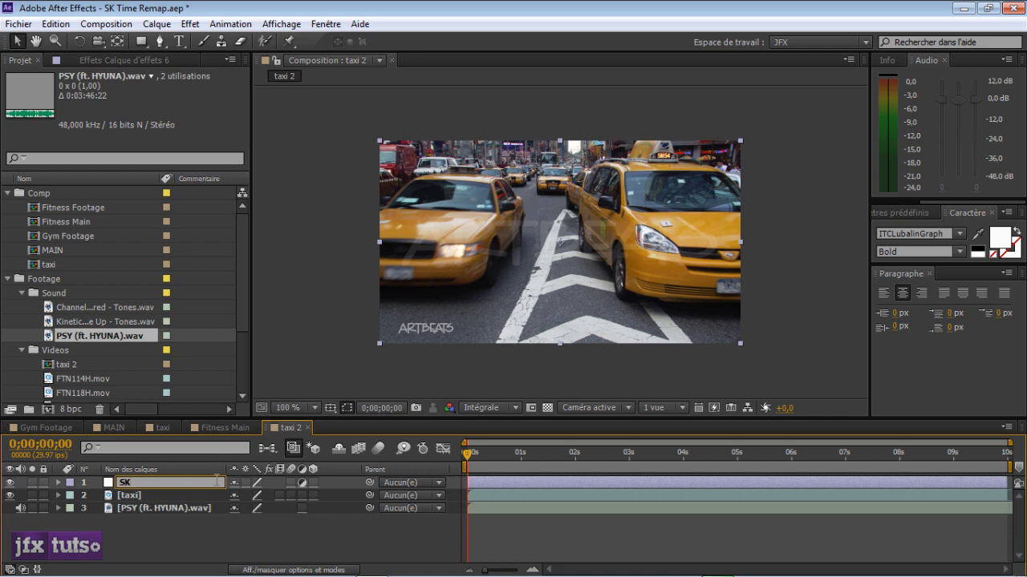
key("Return")
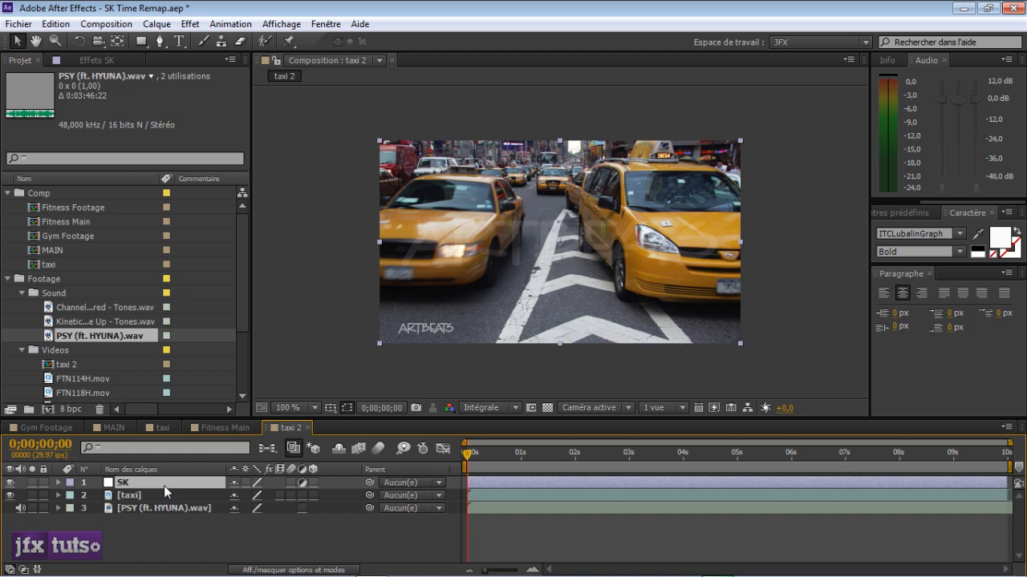
- Solo the SK layer and place it between the taxi and PSY audio layers
left_click(33, 483)
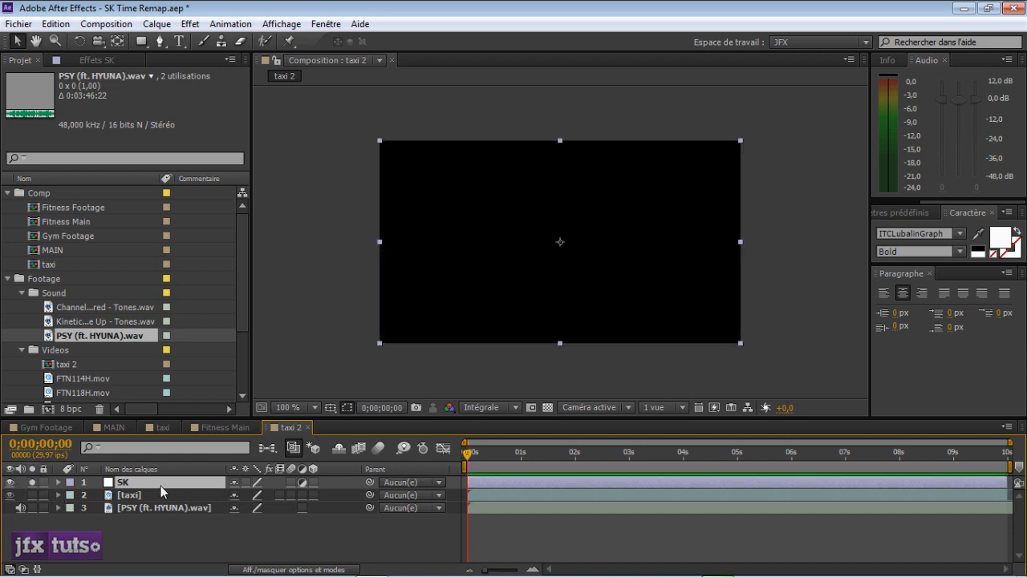
mouse_move(160, 490)
left_mouse_down()
mouse_move(161, 515)
mouse_move(163, 507)
left_mouse_up()
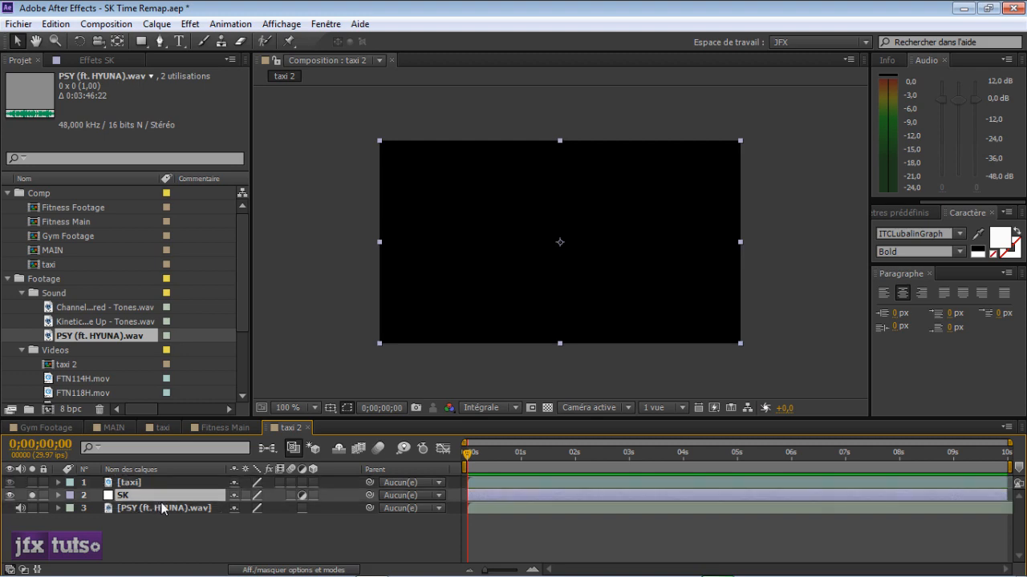
- Apply the Trapcode Sound Keys effect to the SK layer, with PSY (ft. HYUNA).wav as its Audio Layer
right_click(164, 499)
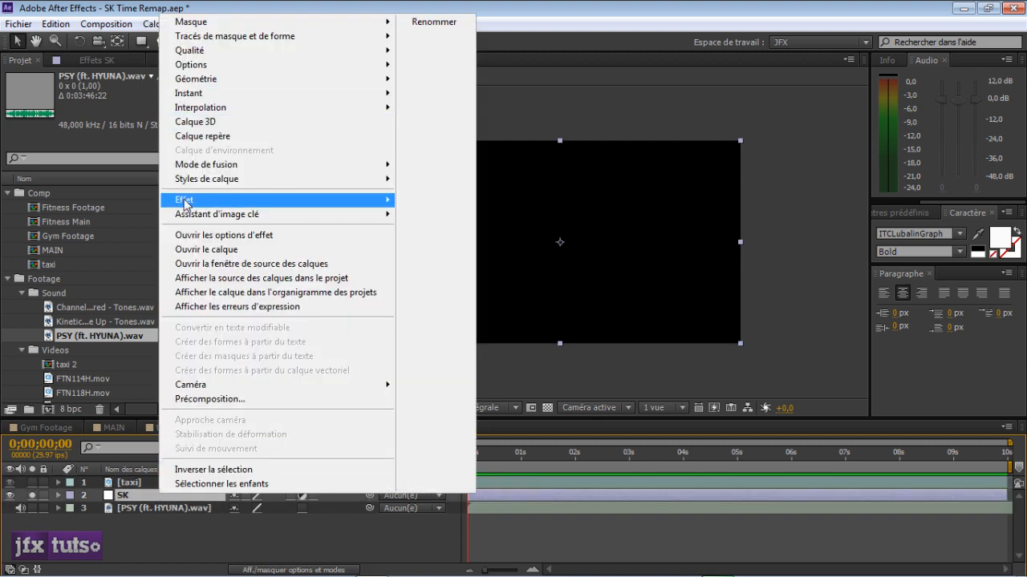
mouse_move(186, 202)
mouse_move(690, 246)
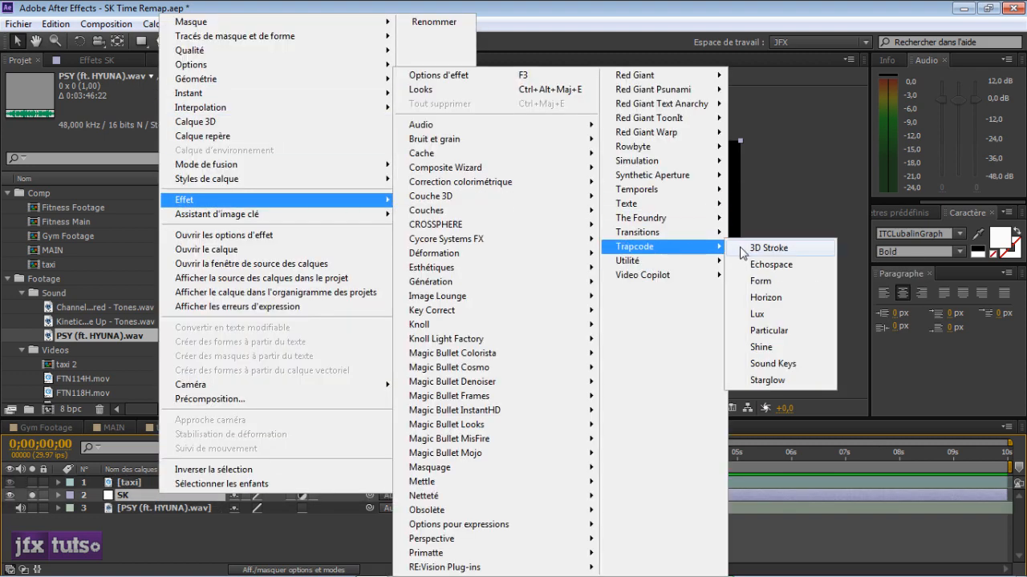
left_click(777, 366)
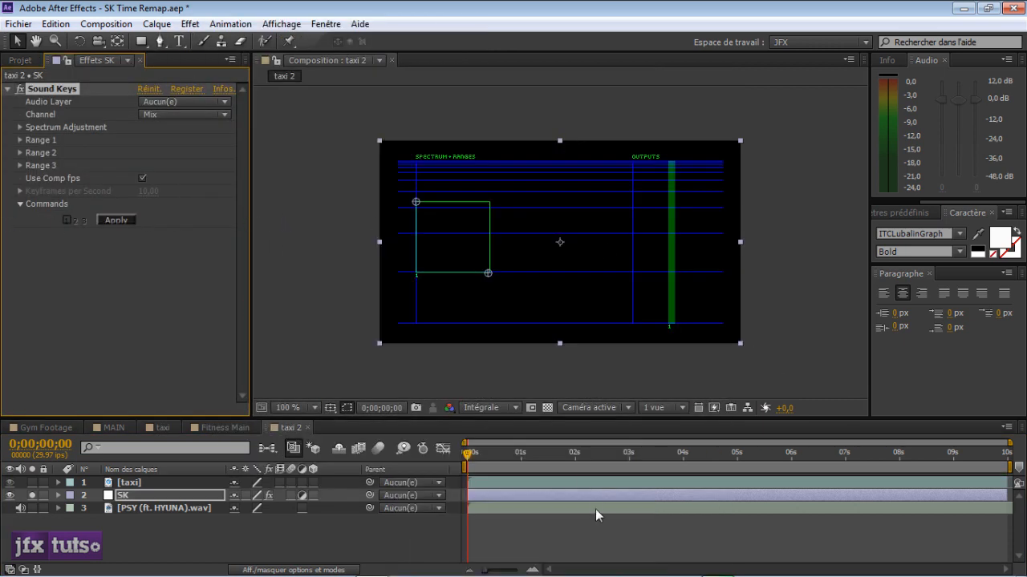
left_click(181, 103)
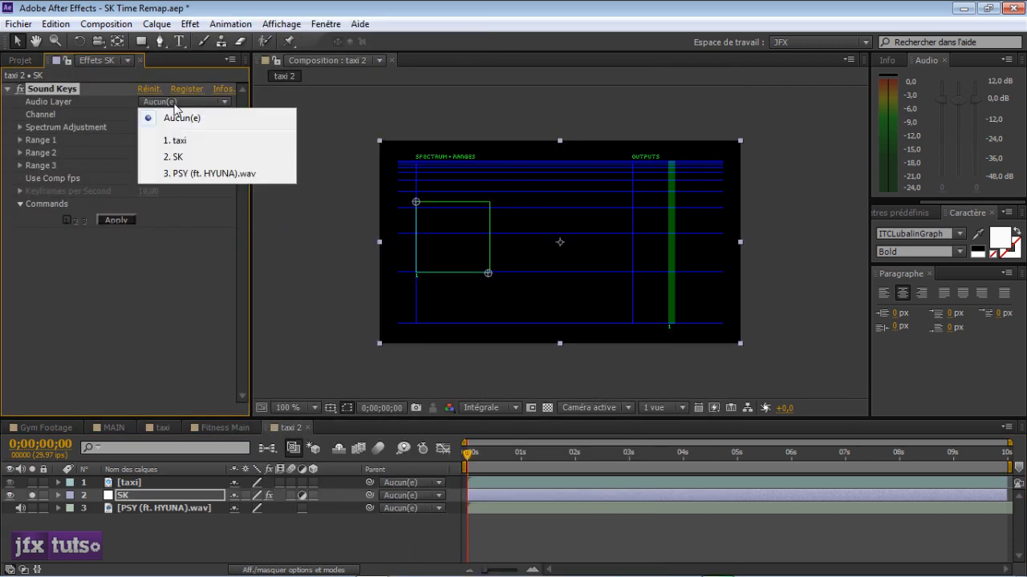
left_click(183, 173)
- At 0;00;01;25, activate Range 2 in Sound Keys and expand the Range 1 settings
left_click_drag(472, 455, 567, 458)
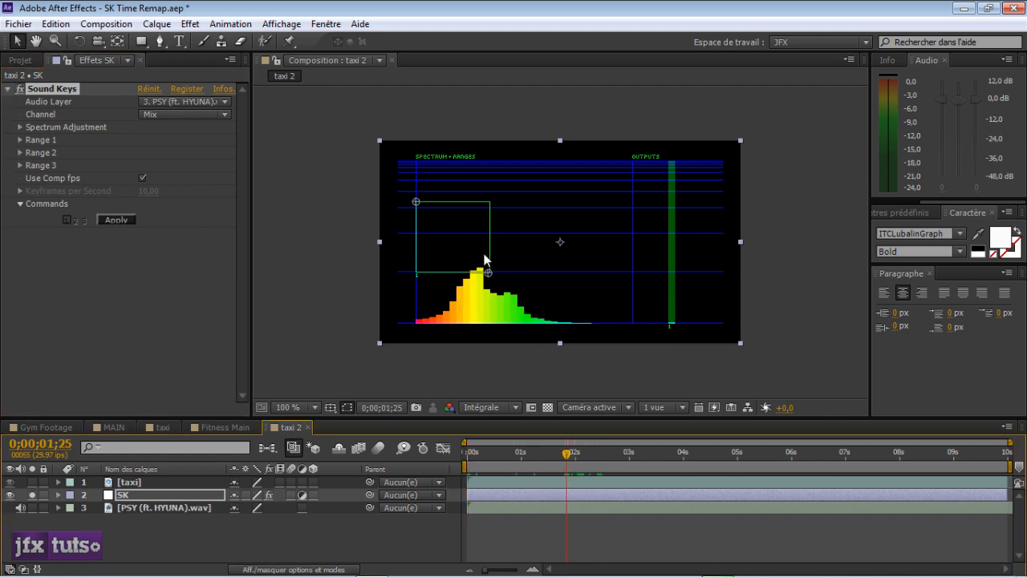
key(".")
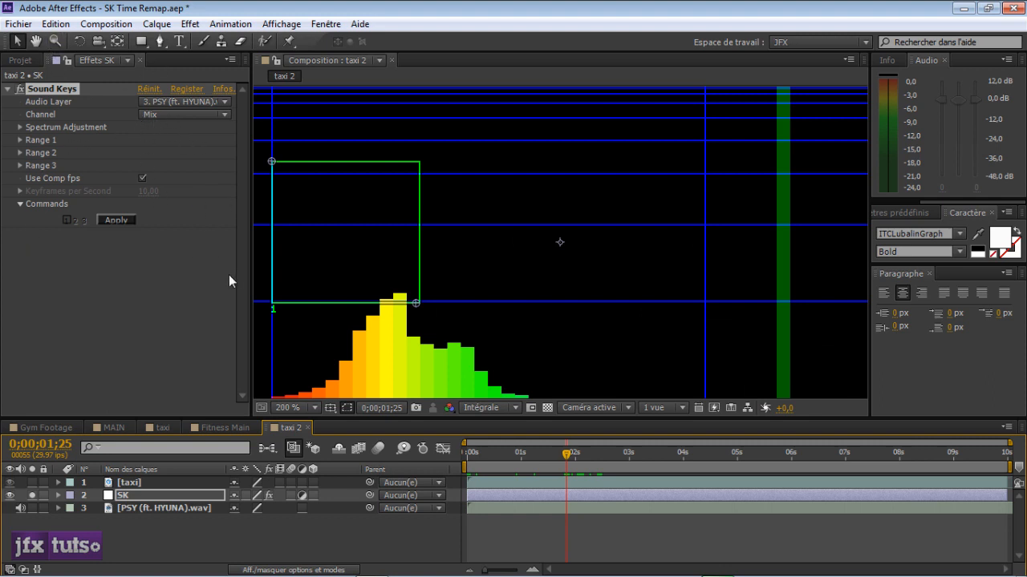
left_click(20, 152)
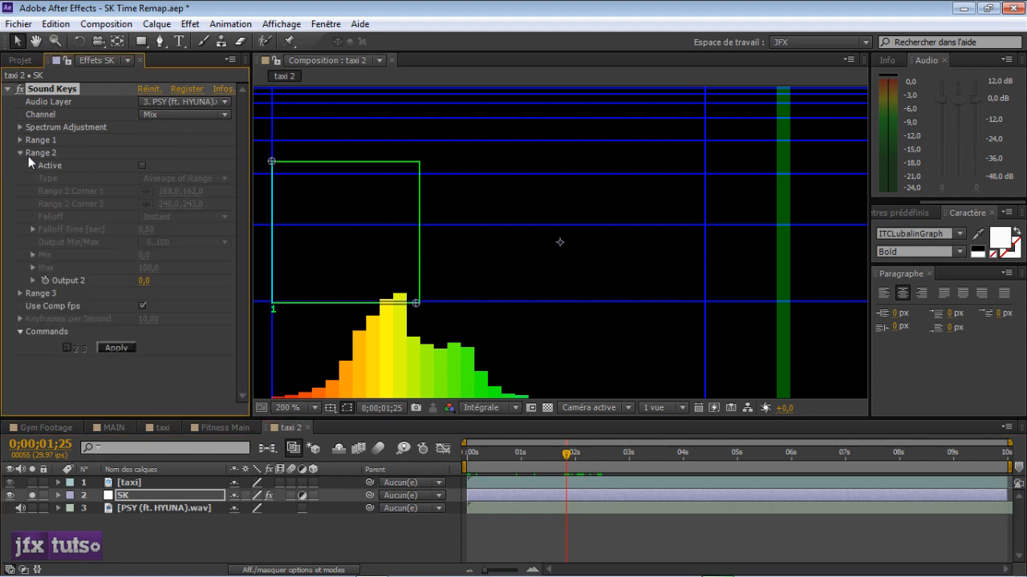
left_click(142, 166)
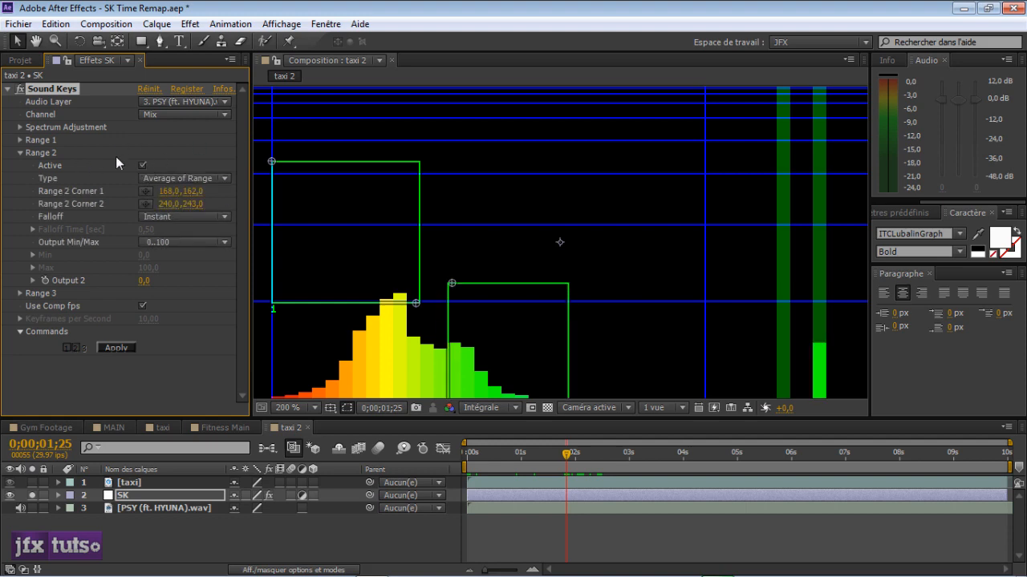
left_click(20, 153)
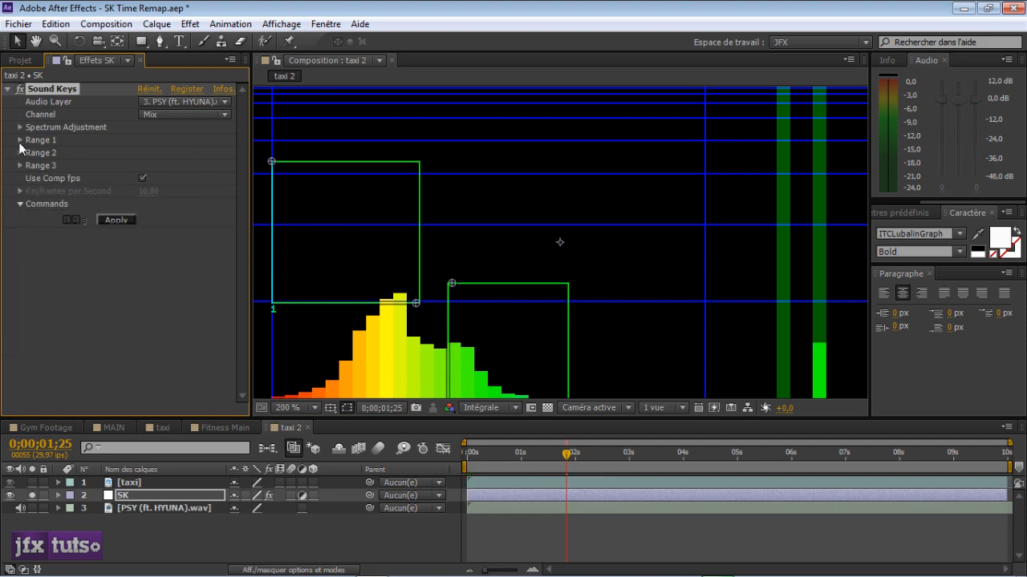
left_click(20, 140)
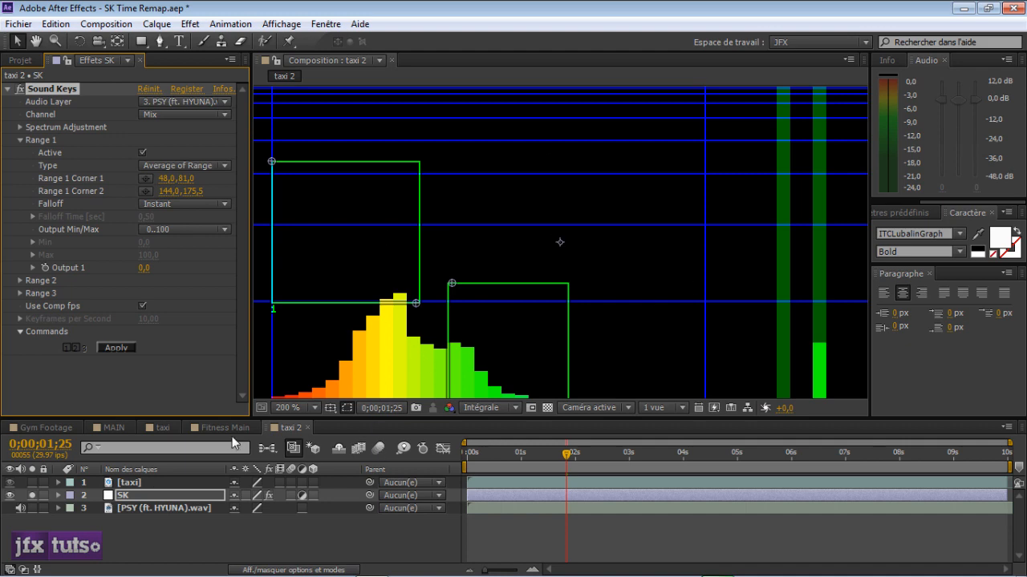
- Open the MAIN composition and turn off the SK layer's visibility to show the gym footage
left_click(113, 427)
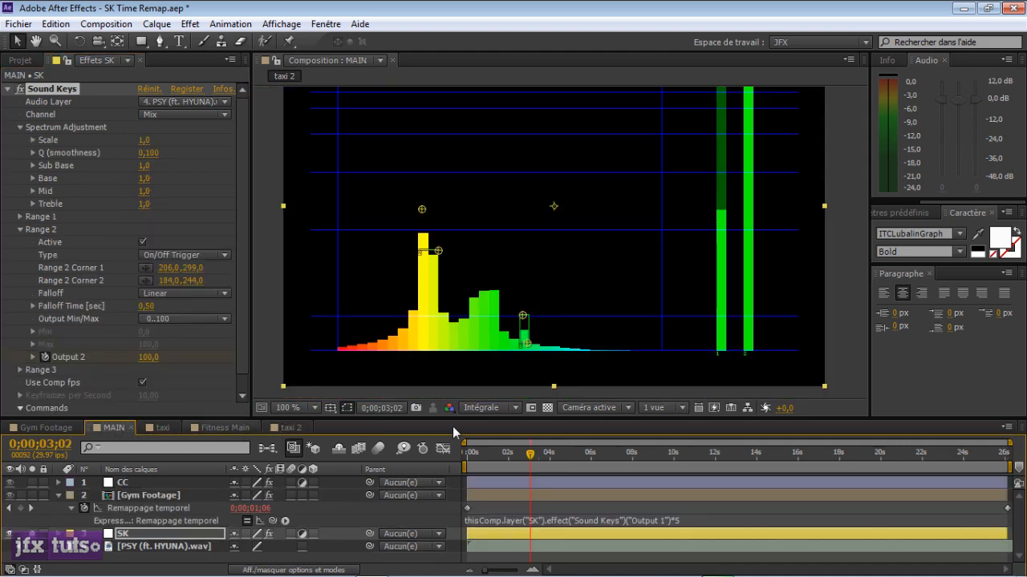
left_click(10, 533)
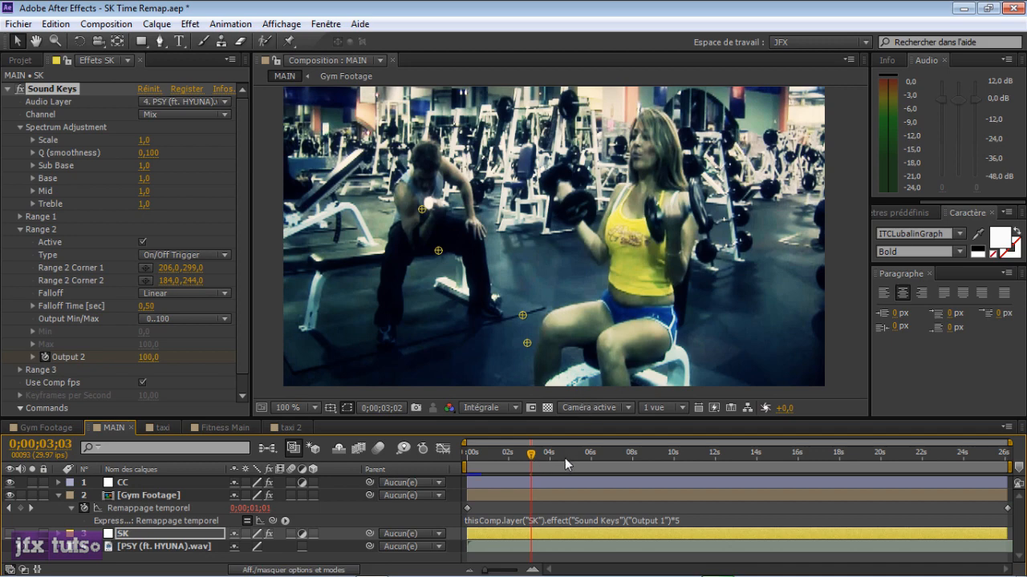
- Select the CC layer in MAIN, scrub the remapped gym footage past 0;00;03;04, and return to the taxi 2 composition
left_click(117, 483)
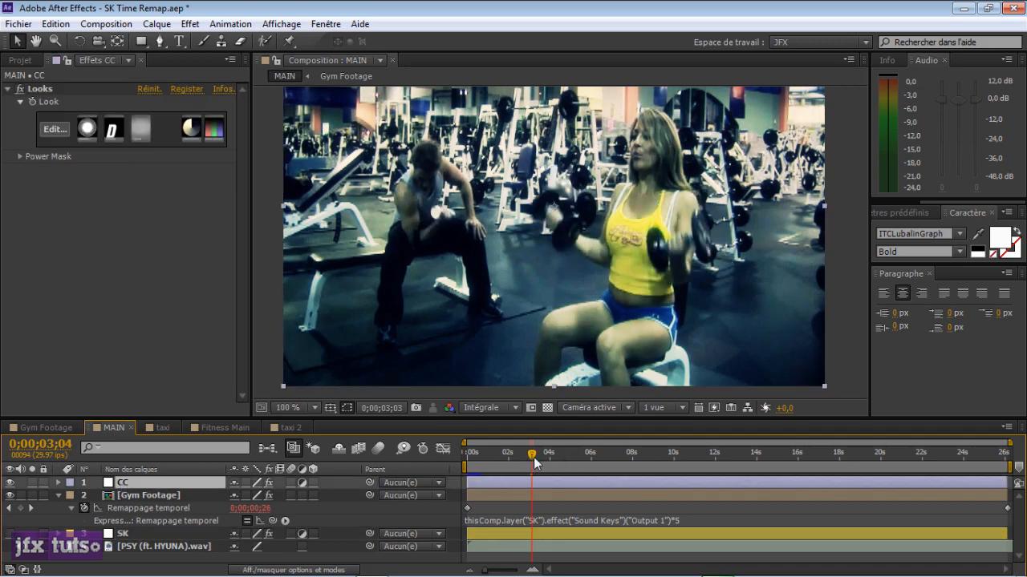
mouse_move(533, 457)
left_mouse_down()
mouse_move(590, 457)
mouse_move(541, 456)
left_mouse_up()
left_click(290, 428)
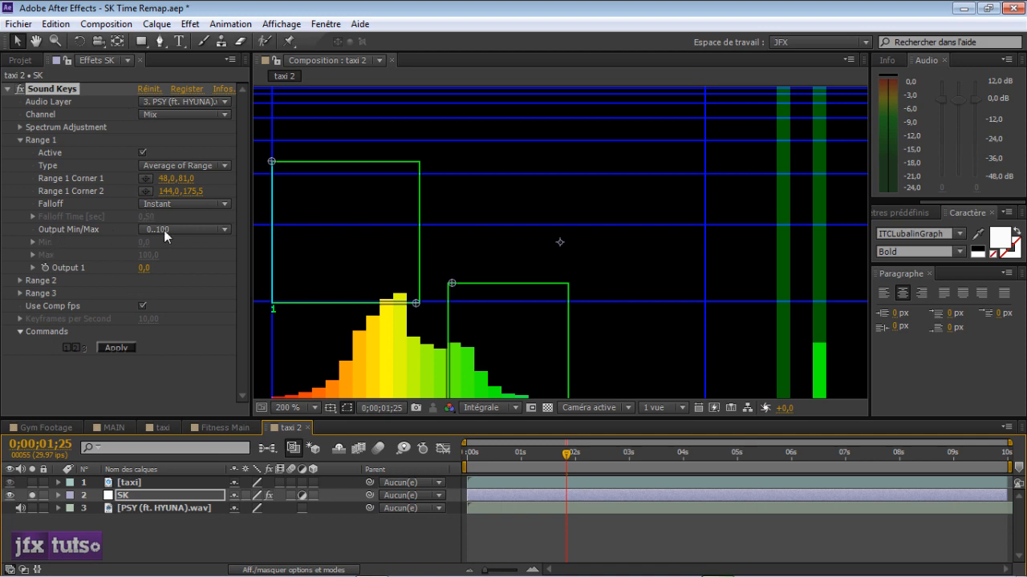
- For Range 1 of Sound Keys, set the Type to Peak of Range and the Falloff to None (integrate)
left_click(157, 168)
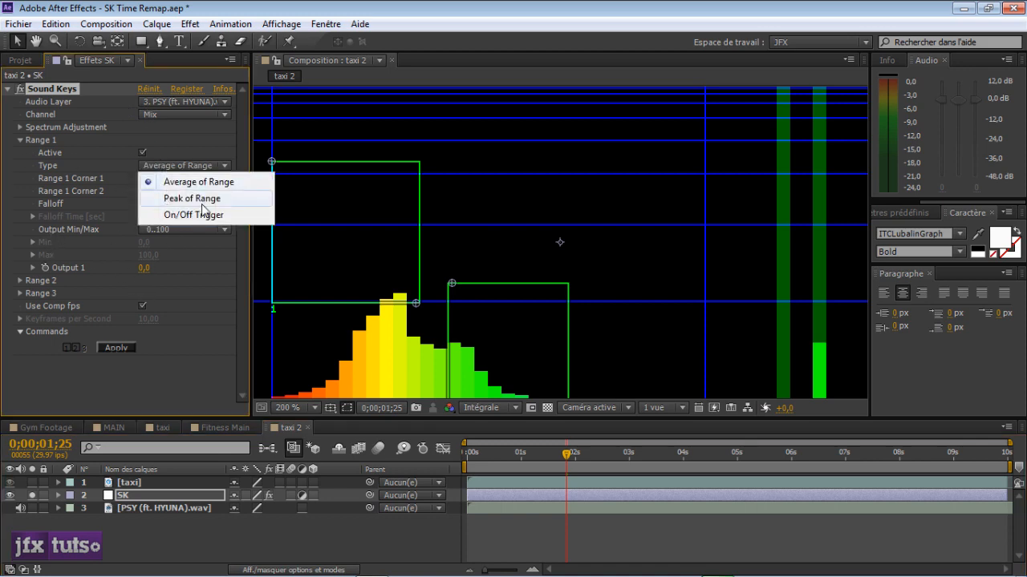
left_click(204, 200)
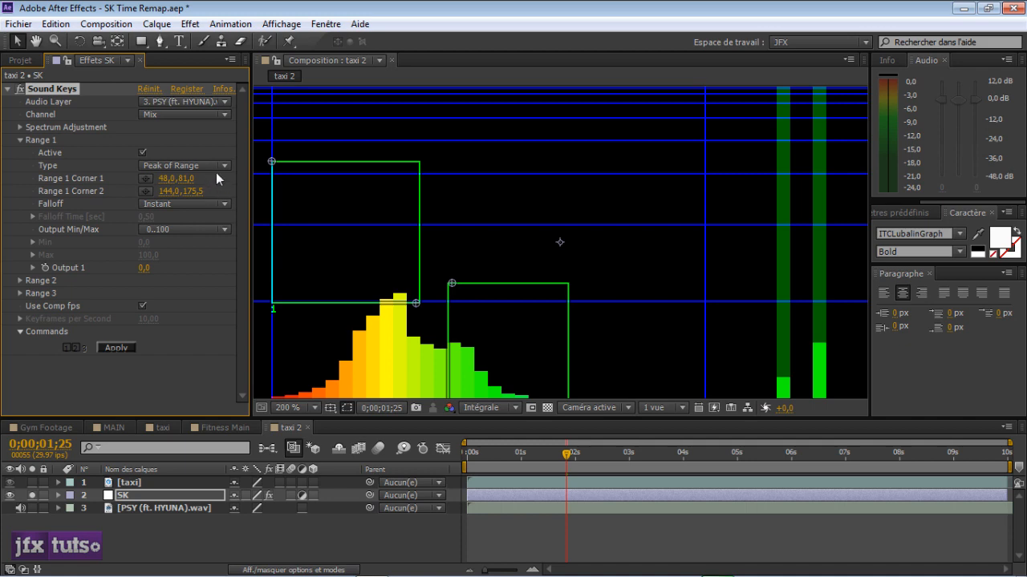
scroll(395, 336, "down", 1)
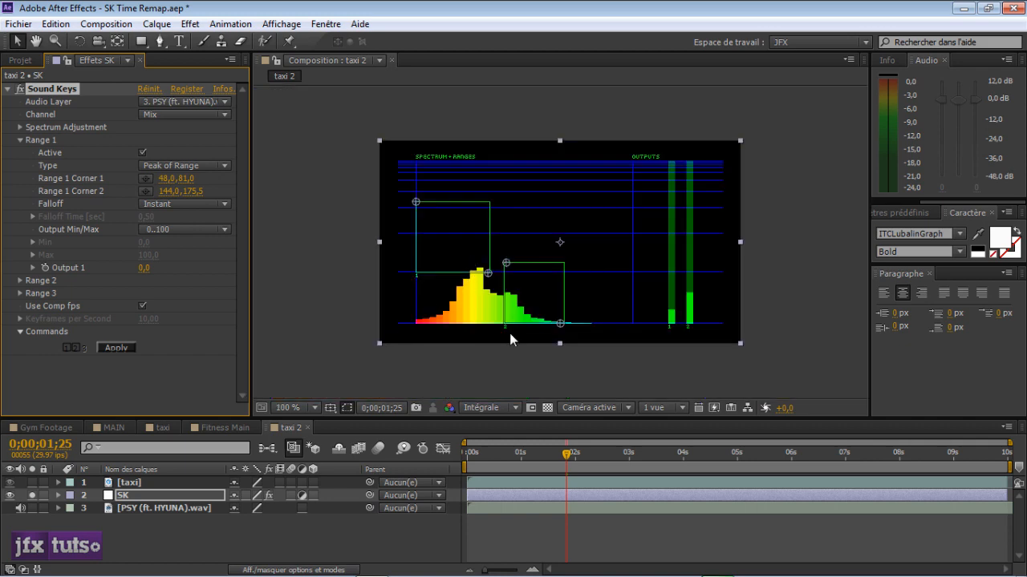
scroll(554, 320, "up", 1)
scroll(555, 320, "down", 1)
left_click(198, 206)
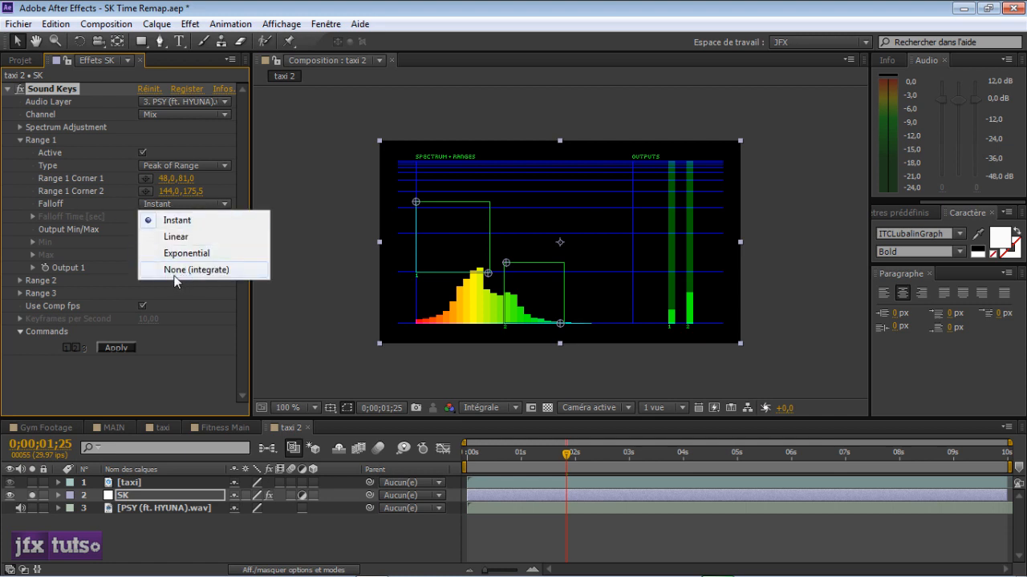
left_click(222, 273)
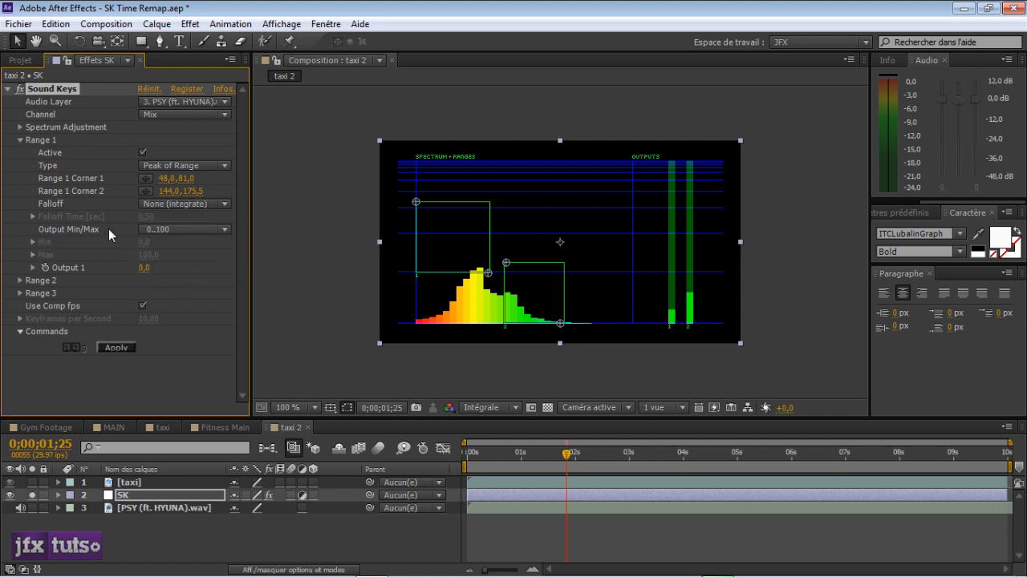
- Set Range 1's Output Min/Max to Custom, with Min 0,3 and Max 0,5
left_click(184, 230)
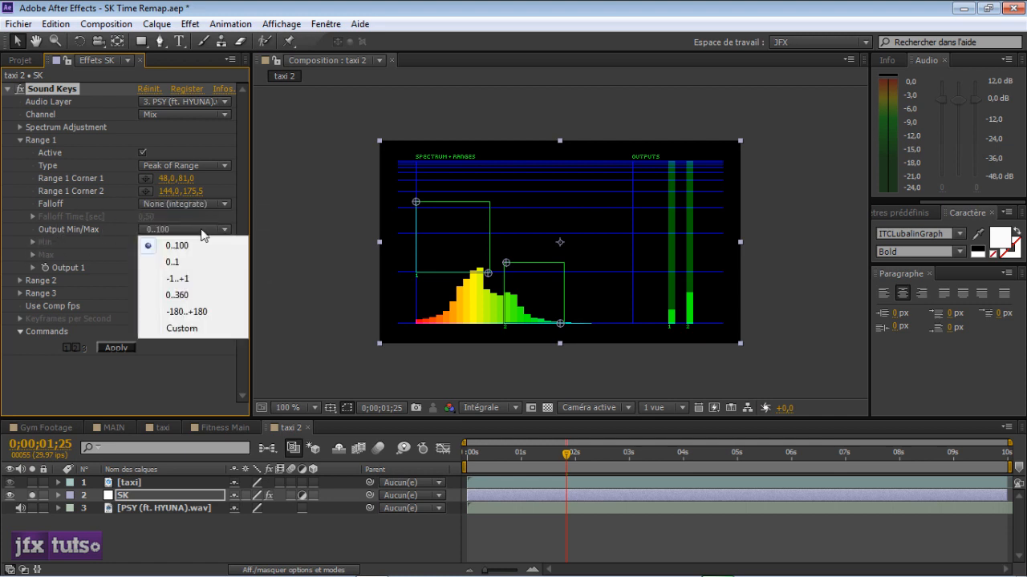
left_click(192, 330)
left_click(145, 243)
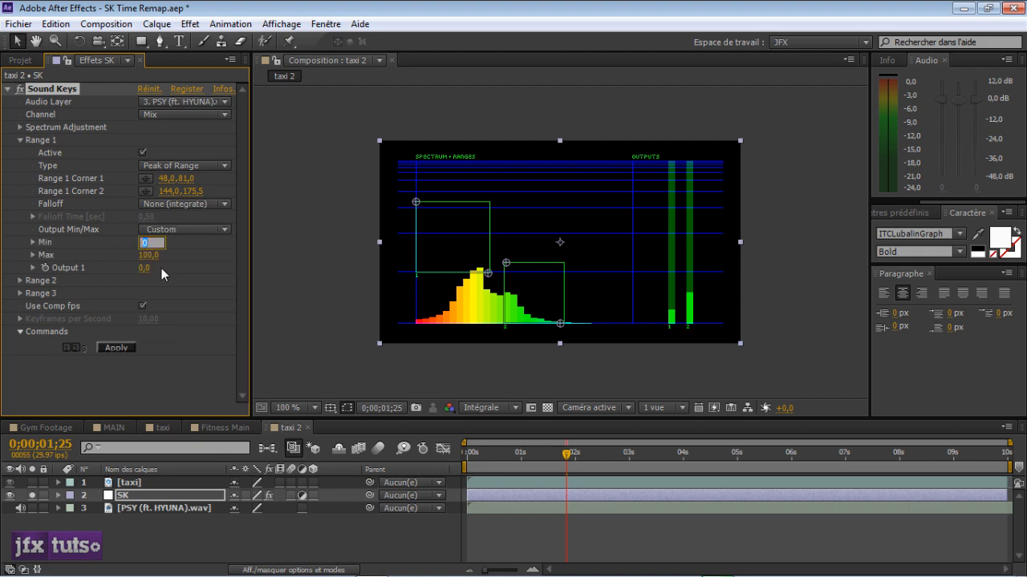
type("0.3")
left_click(148, 256)
type("0.")
- Expand Range 2 and set its Falloff to Linear, keeping Output Min/Max at 0..100
left_click(20, 282)
scroll(24, 282, "down", 3)
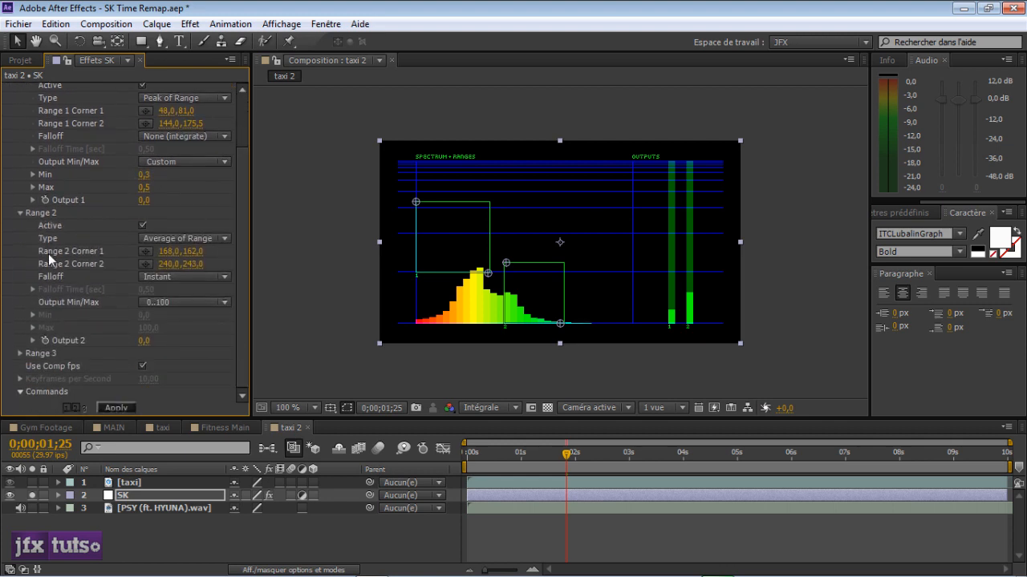
left_click(200, 280)
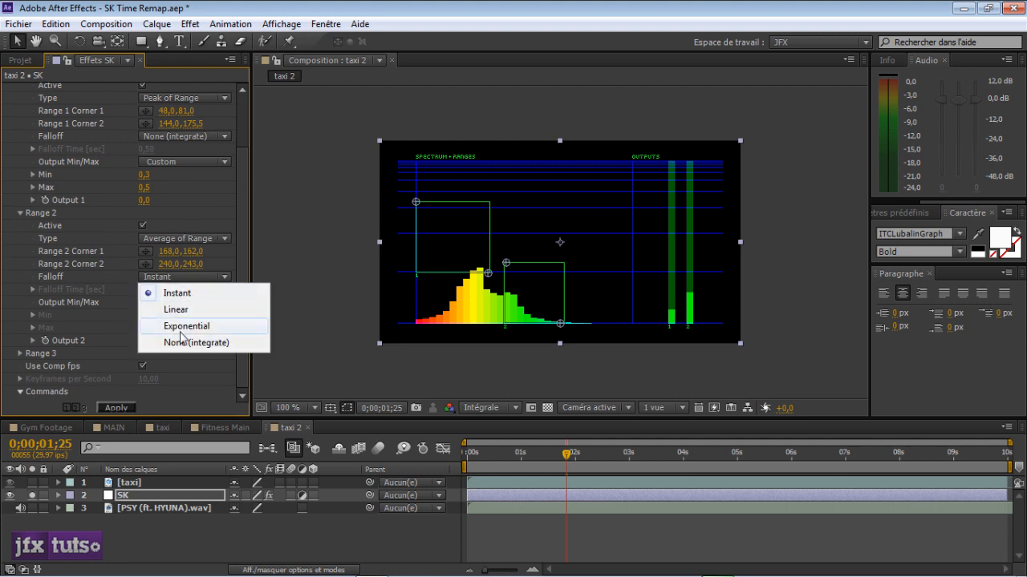
left_click(178, 310)
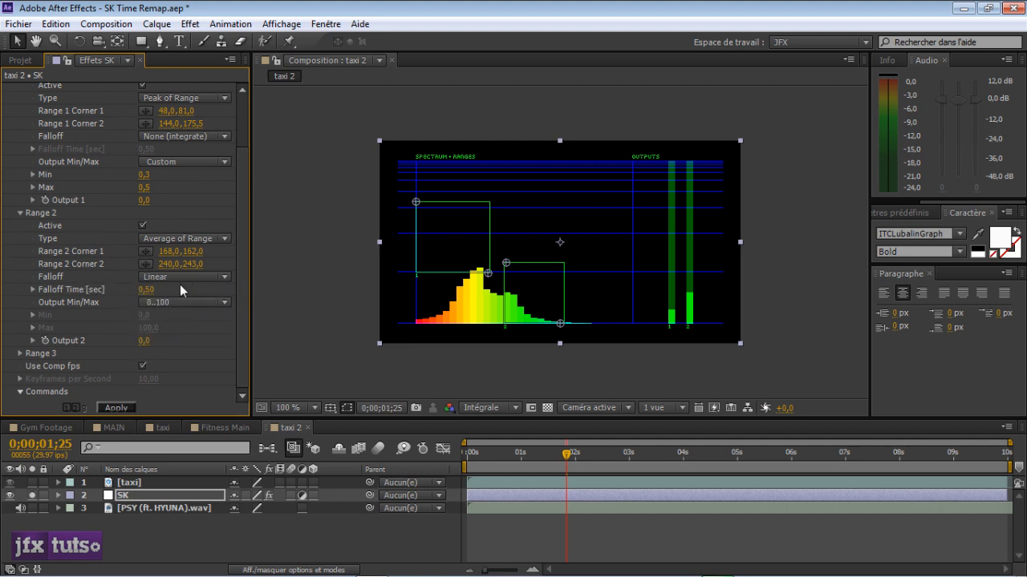
left_click(144, 303)
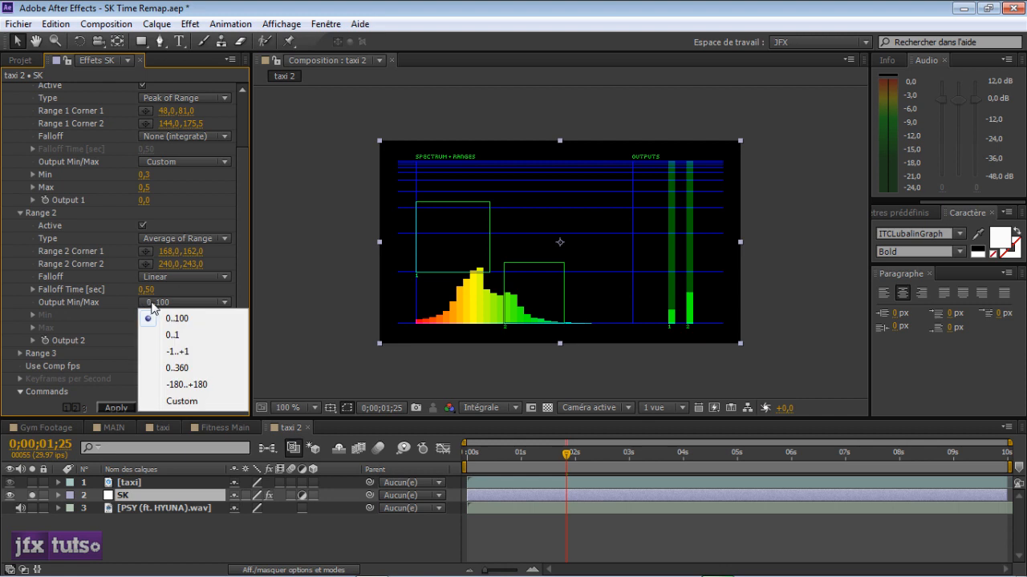
left_click(212, 302)
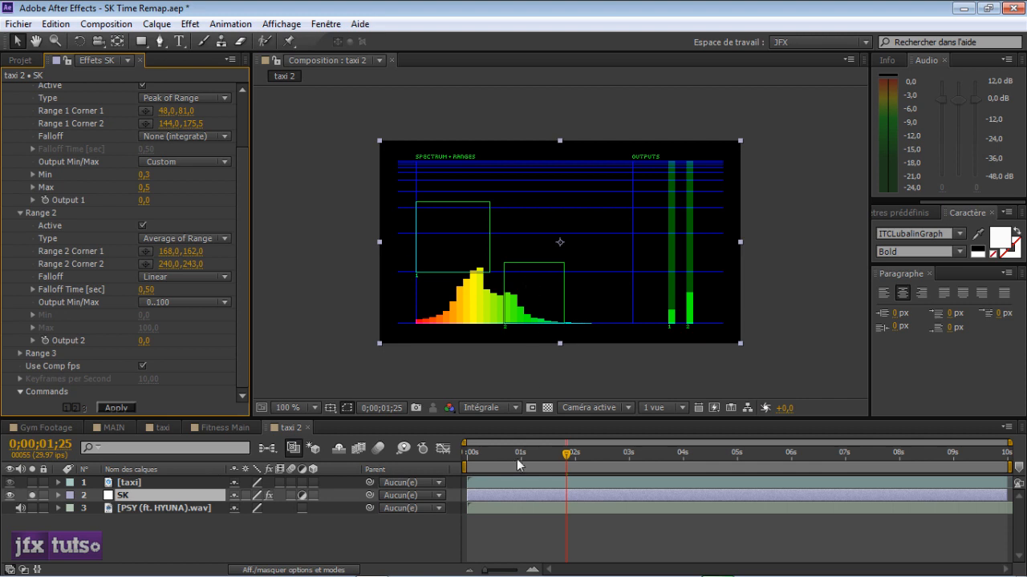
- Collapse Range 2, and play and scrub the first two seconds to examine how the spectrum bars reach both range boxes
left_click(493, 455)
mouse_move(494, 455)
left_mouse_down()
mouse_move(471, 455)
mouse_move(510, 455)
left_mouse_up()
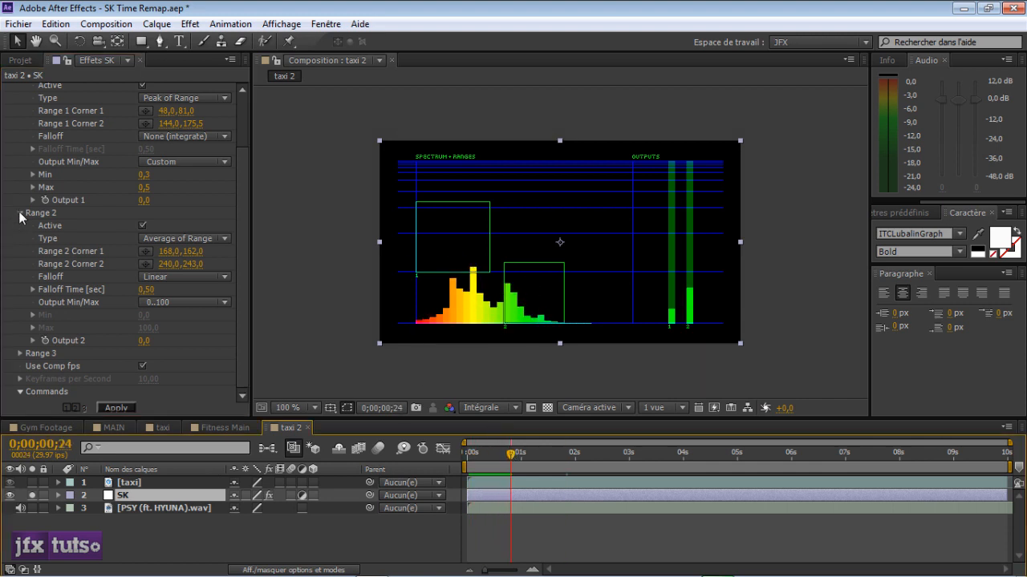
left_click(20, 214)
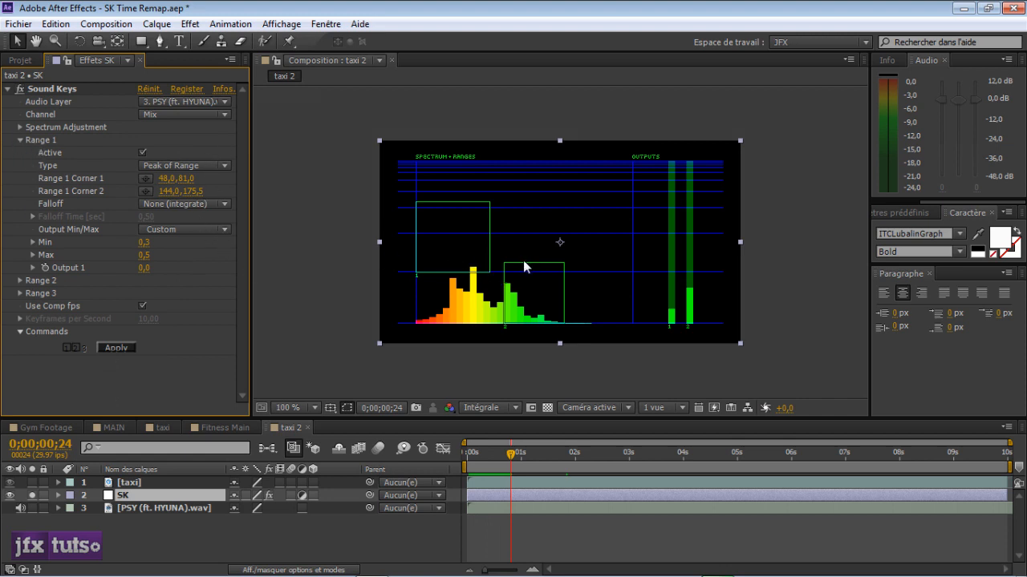
left_click_drag(511, 456, 468, 455)
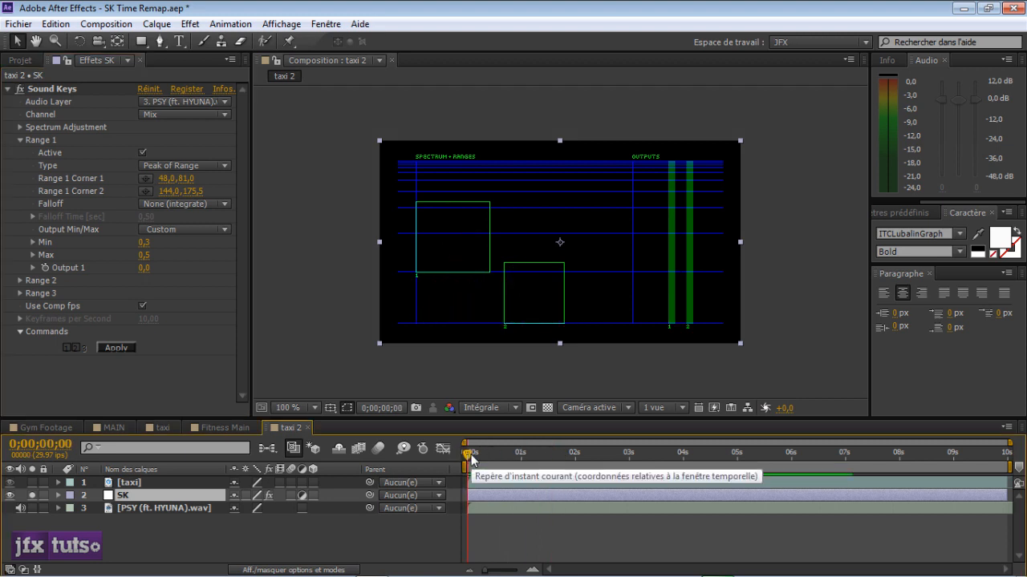
key("space")
key("space")
left_click_drag(500, 451, 524, 460)
scroll(471, 294, "up", 1)
scroll(468, 297, "down", 1)
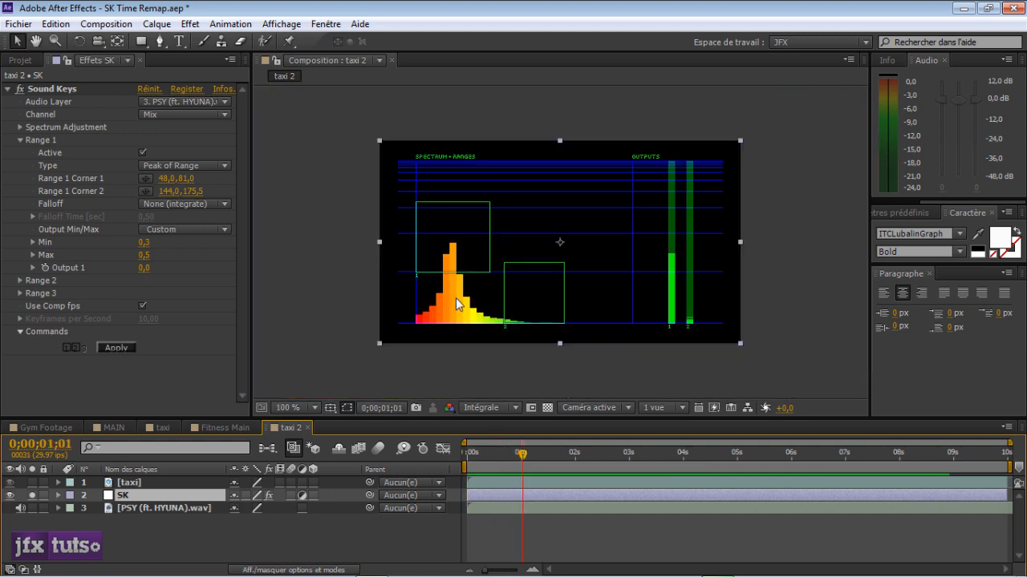
left_click_drag(436, 308, 496, 303)
scroll(495, 330, "up", 3)
key("space")
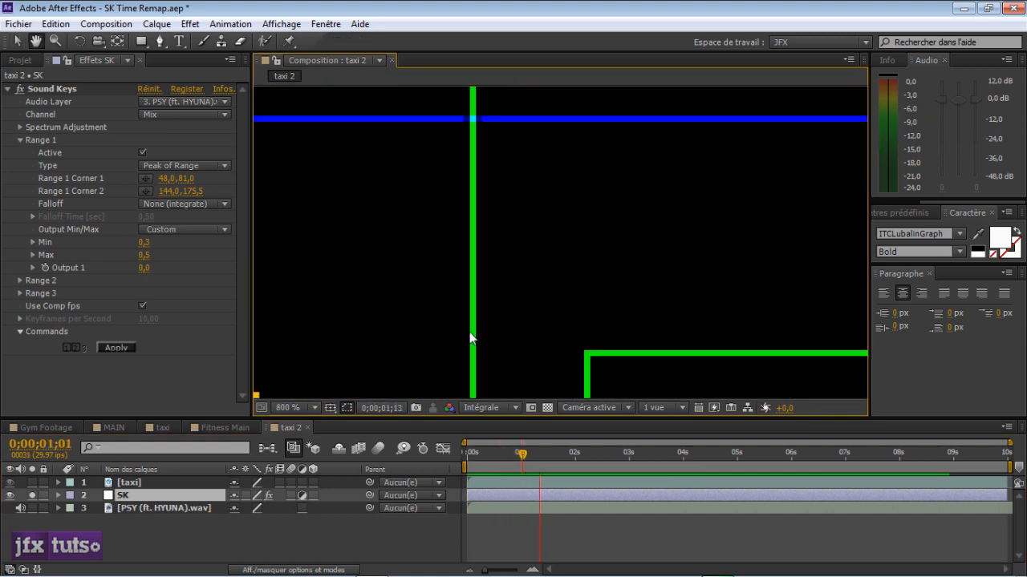
scroll(469, 336, "down", 4)
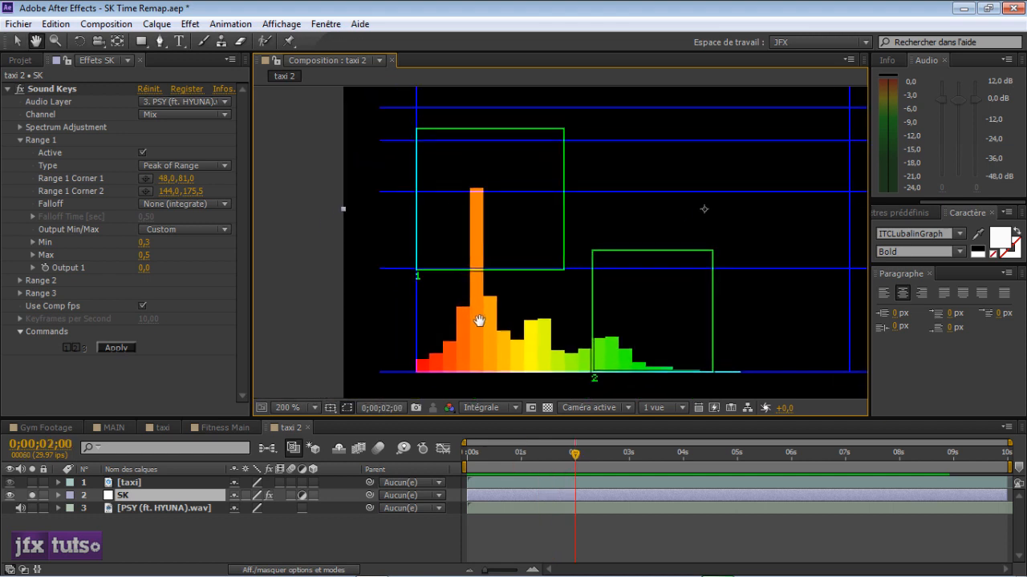
- Select Sound Keys and shrink the Range 1 box to a narrow strip, with Corner 1 at about 71, 187 and Corner 2 at about 72, 215
left_click(49, 152)
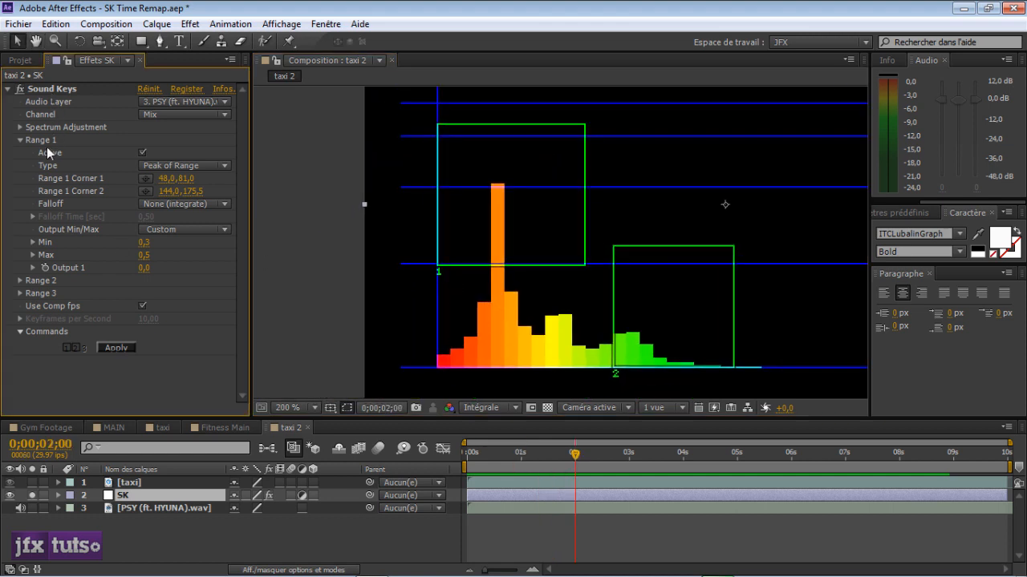
left_click(68, 98)
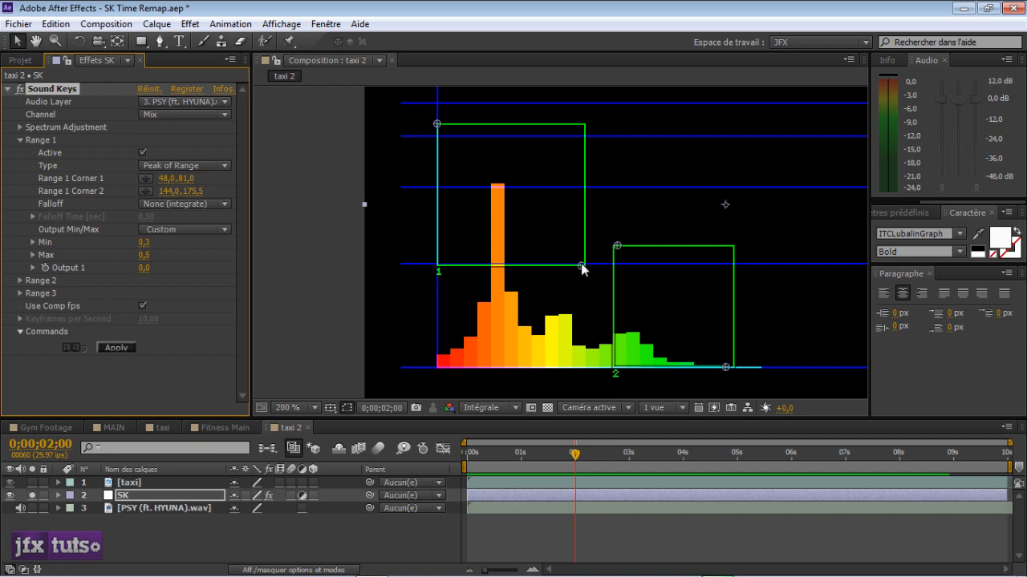
left_click_drag(582, 266, 473, 325)
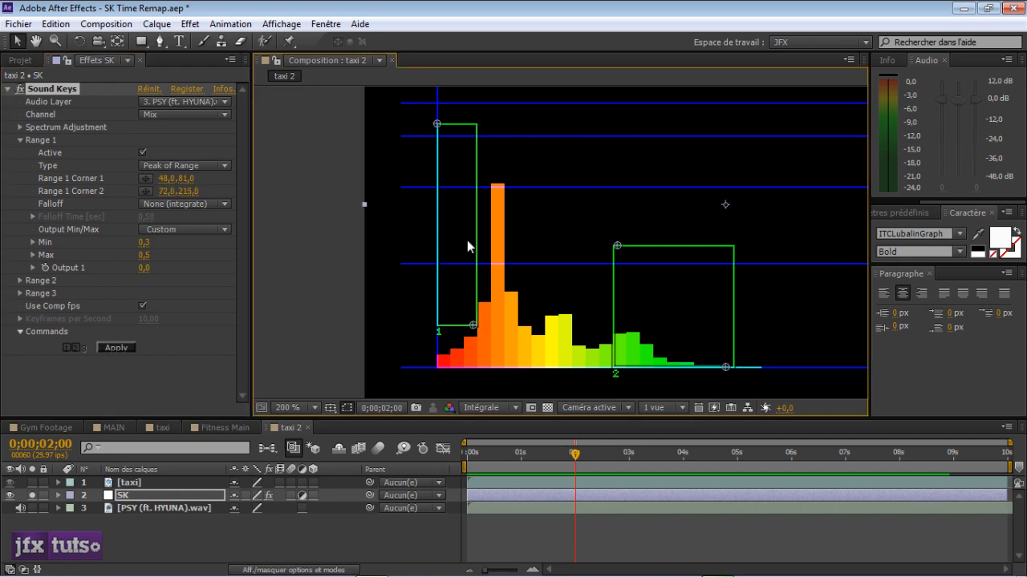
left_click_drag(437, 125, 472, 283)
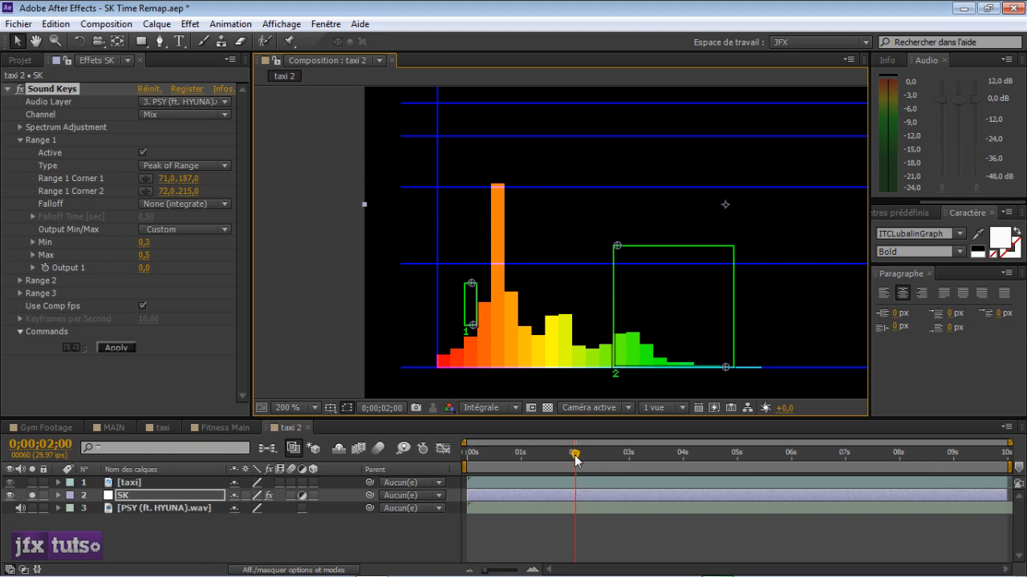
- At 0;00;02;26, move the Range 1 box over the next orange bar, with Corner 1 at about 80, 160,5 and Corner 2 near 78,5, 198,5
left_click_drag(575, 459, 622, 460)
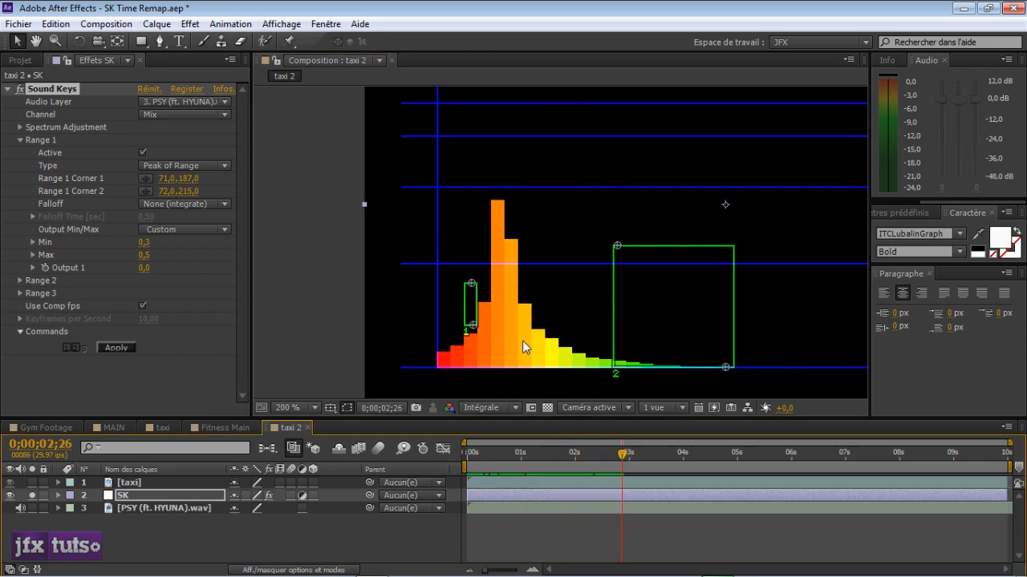
left_click_drag(477, 283, 482, 245)
left_click_drag(472, 325, 483, 305)
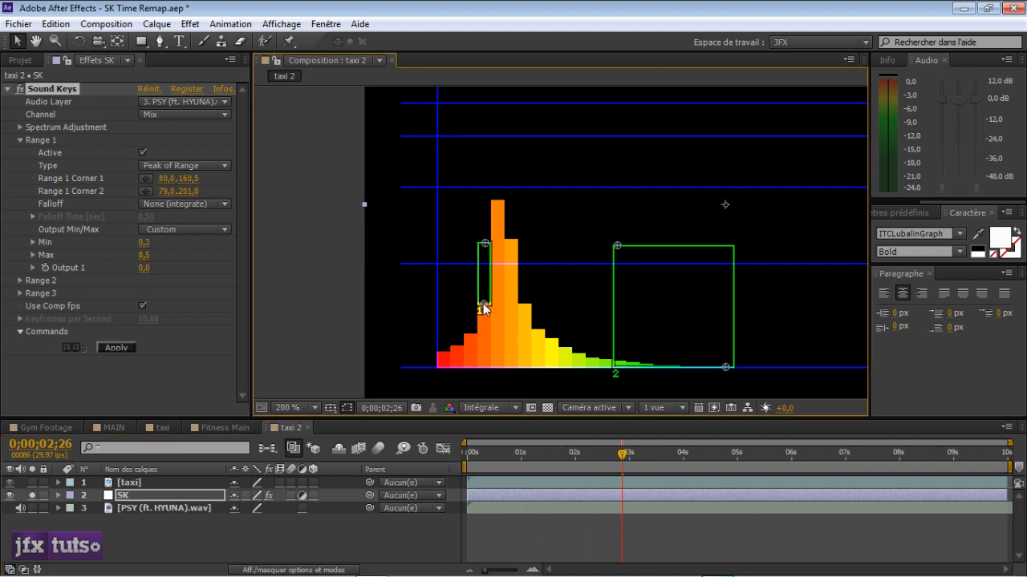
- Check the spectrum at 0;00;03;01 and lower the Range 1 box to Corner 1 about 80,5, 175 and Corner 2 about 78,5, 206
mouse_move(623, 455)
left_mouse_down()
mouse_move(605, 455)
mouse_move(630, 455)
left_mouse_up()
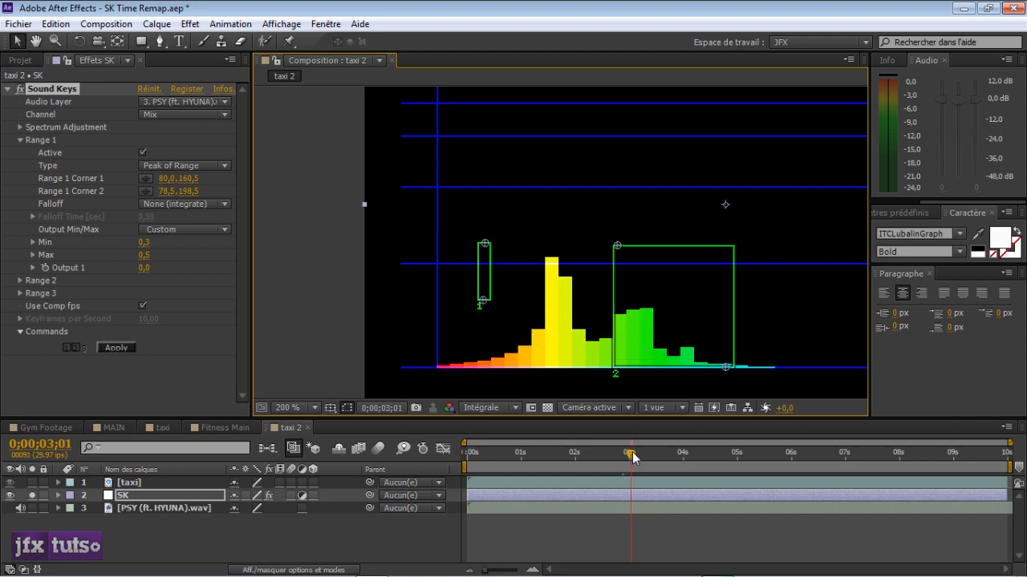
left_click_drag(482, 304, 483, 312)
left_click_drag(485, 243, 485, 268)
- Scrub through the beats up to 0;00;02;25 and lower the Range 1 box to Corner 1 about 80,5, 190,5 and Corner 2 about 78,5, 213
mouse_move(628, 455)
left_mouse_down()
mouse_move(614, 455)
mouse_move(626, 455)
left_mouse_up()
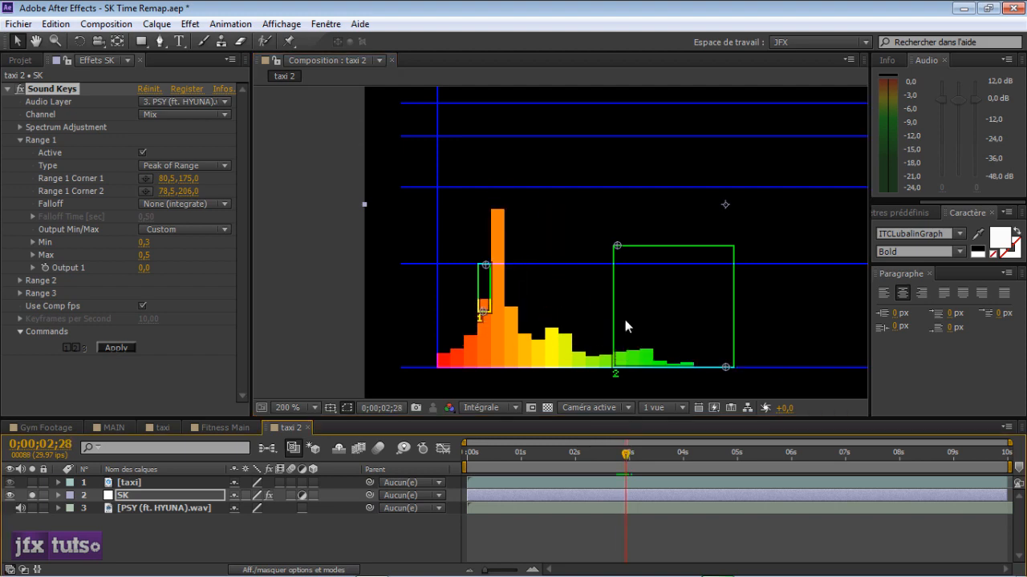
key("comma")
left_click_drag(632, 240, 565, 240)
key("period")
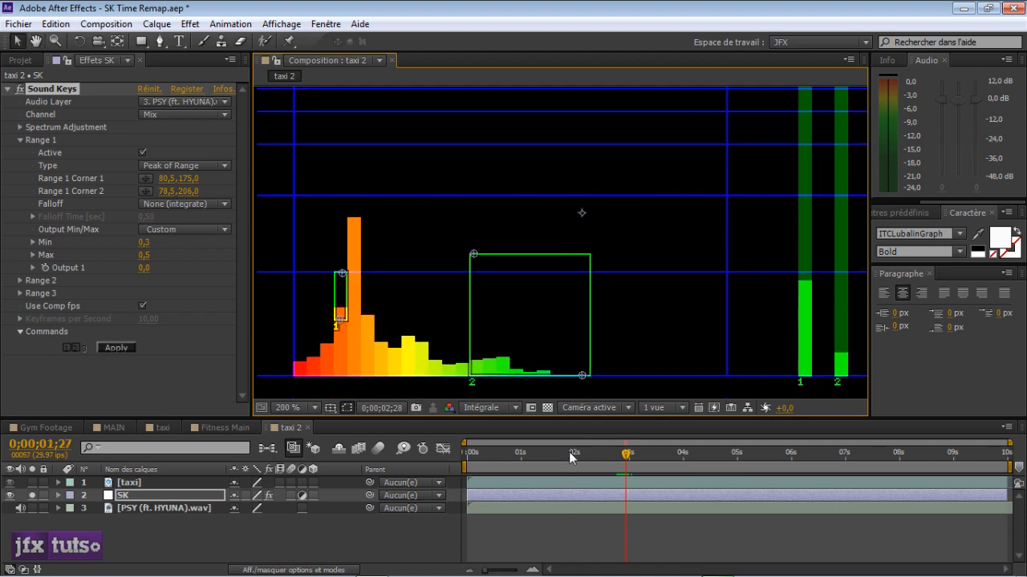
left_click_drag(568, 452, 620, 453)
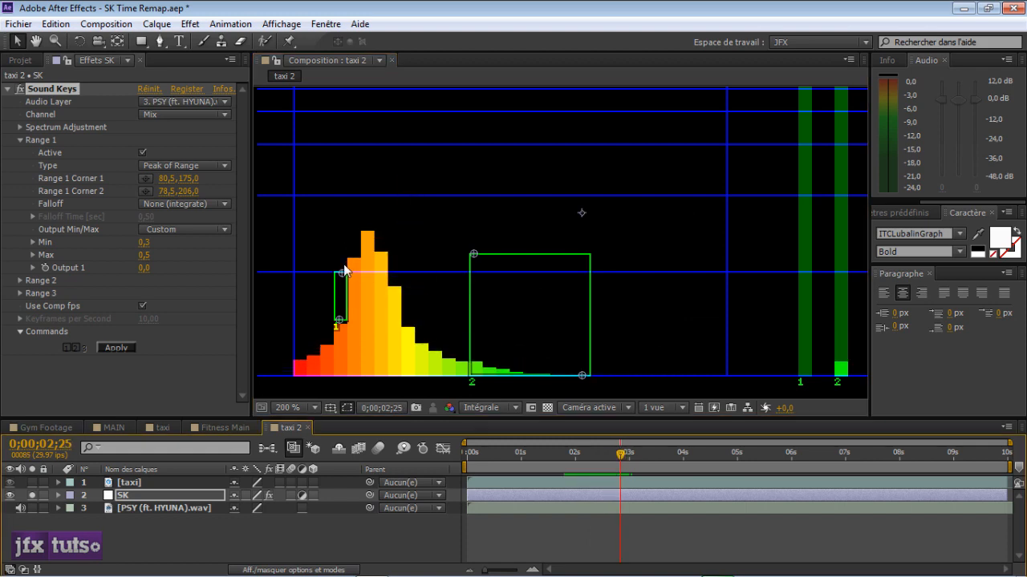
left_click_drag(344, 273, 342, 335)
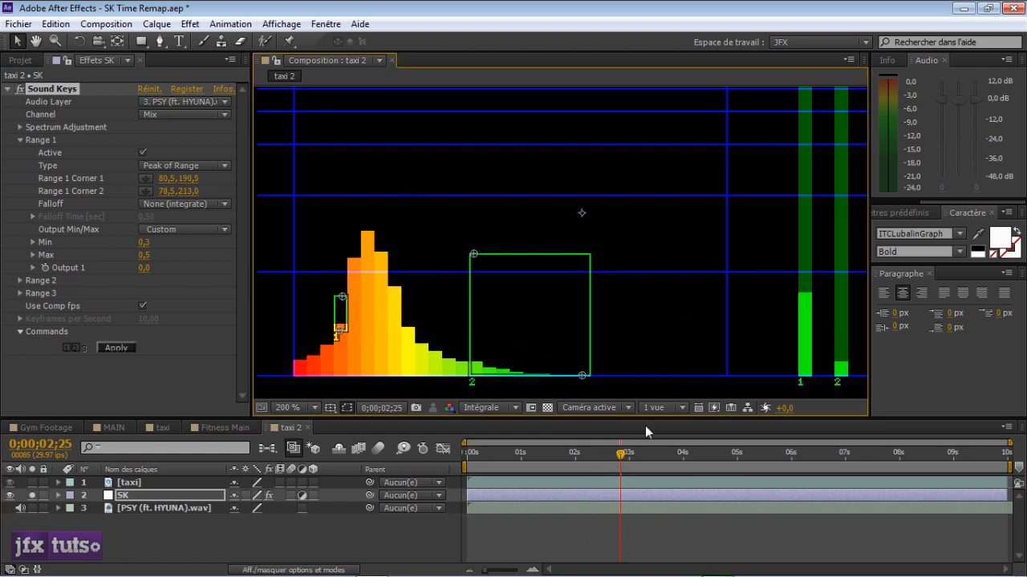
- At 0;00;02;03, raise Range 1 to Corner 1 about 79,5, 186,5 and Corner 2 about 78,5, 210, and check the beats up to 0;00;04;20
left_click_drag(623, 455, 583, 459)
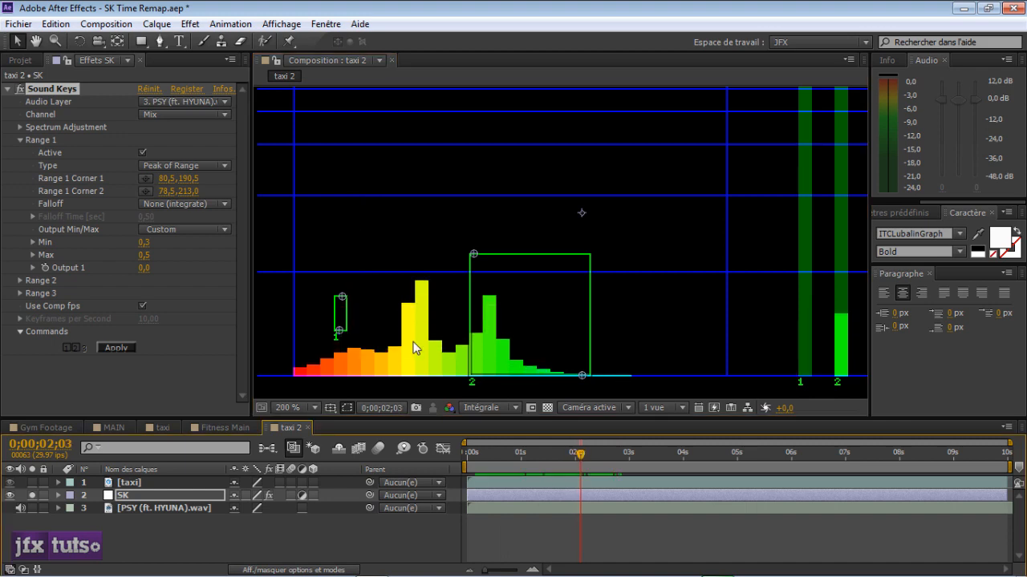
left_click_drag(343, 298, 342, 291)
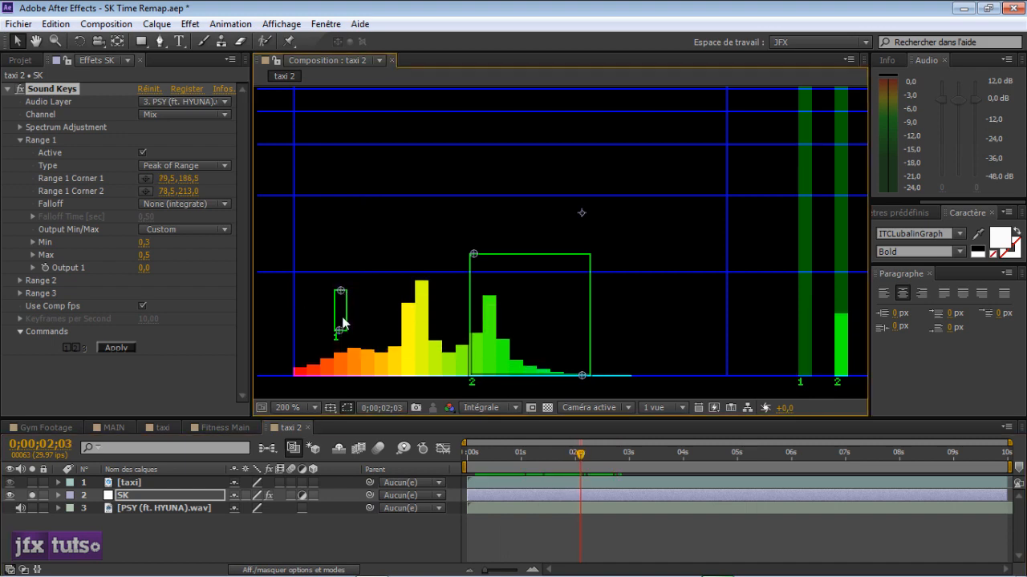
left_click_drag(340, 330, 340, 326)
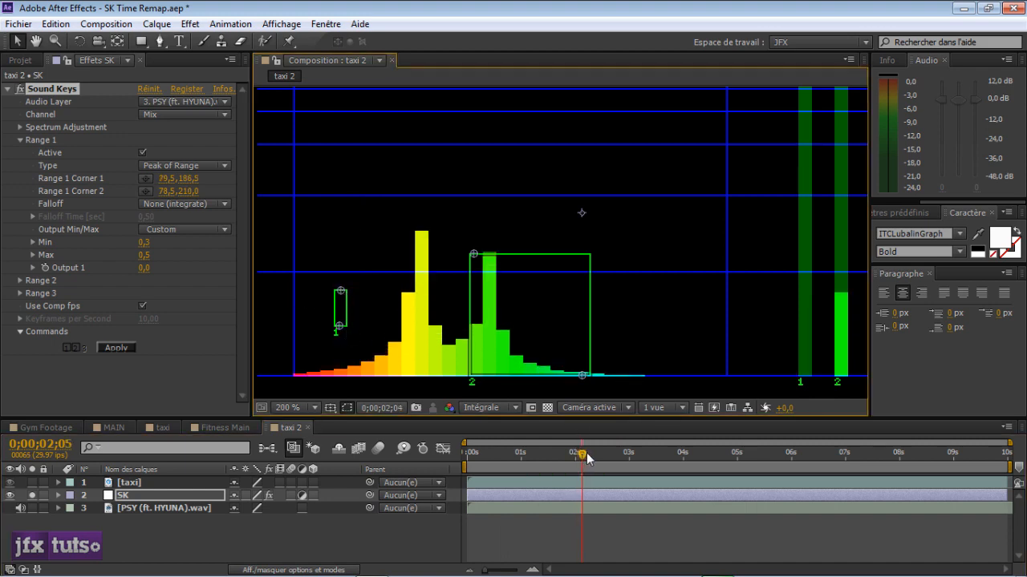
left_click_drag(586, 453, 721, 455)
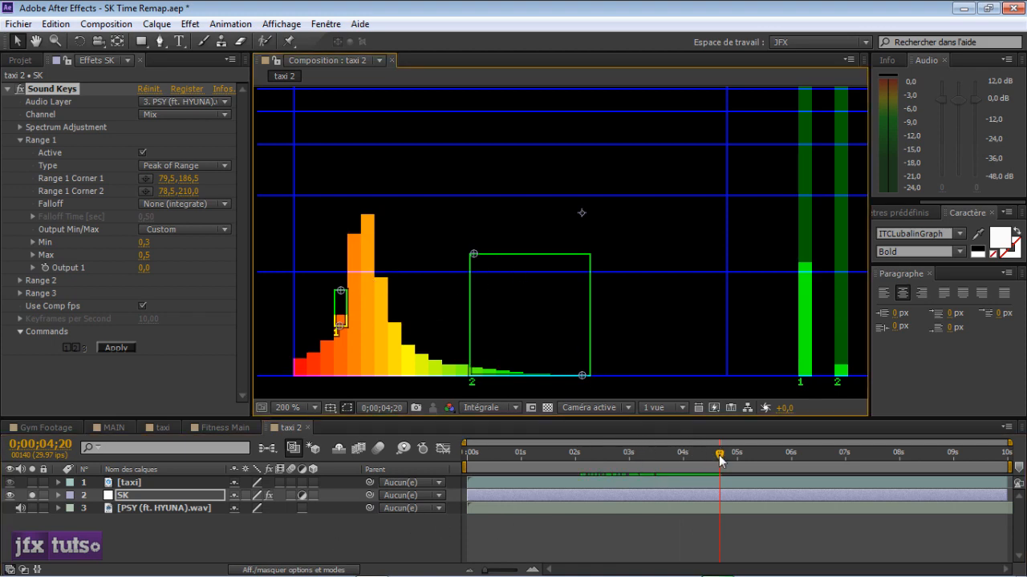
- At 0;00;05;01, shrink the Range 2 box to one bar wide and place it over the yellow-green bar of the spectrum
left_click_drag(720, 459, 752, 433)
left_click_drag(738, 428, 740, 425)
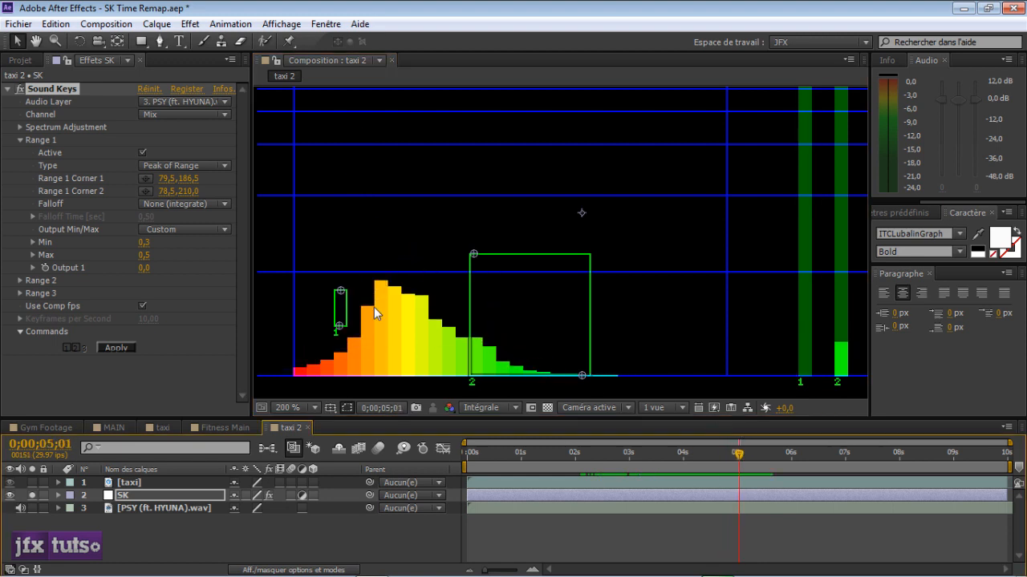
left_click_drag(475, 256, 437, 252)
left_click_drag(581, 375, 442, 320)
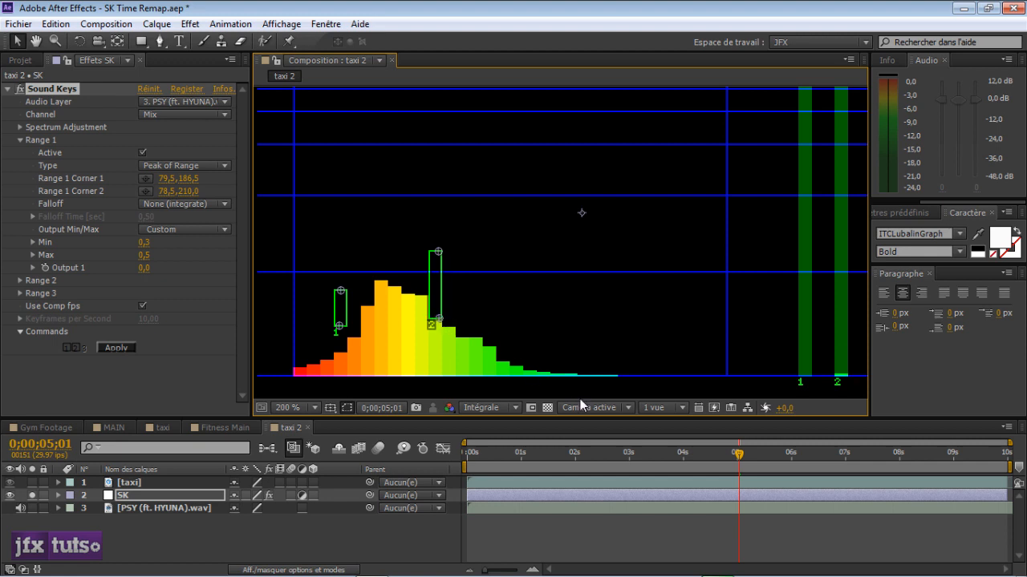
- Scrub the beats between 0;00;02;06 and 0;00;04;24 and fit the Range 2 box above the yellow-green bar, its upper edge on the lowest inner grid line
left_click_drag(736, 454, 586, 455)
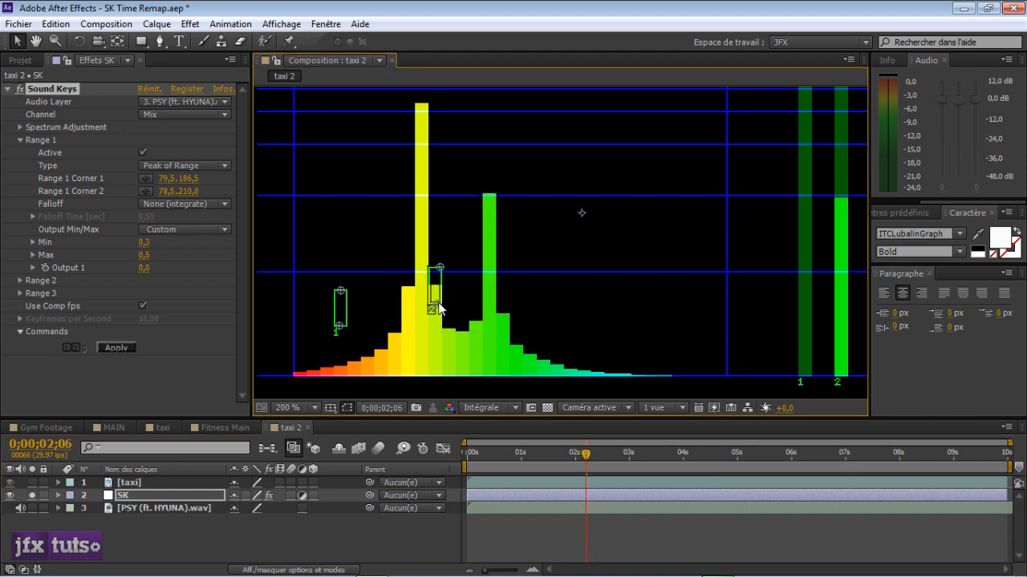
left_click_drag(583, 458, 700, 435)
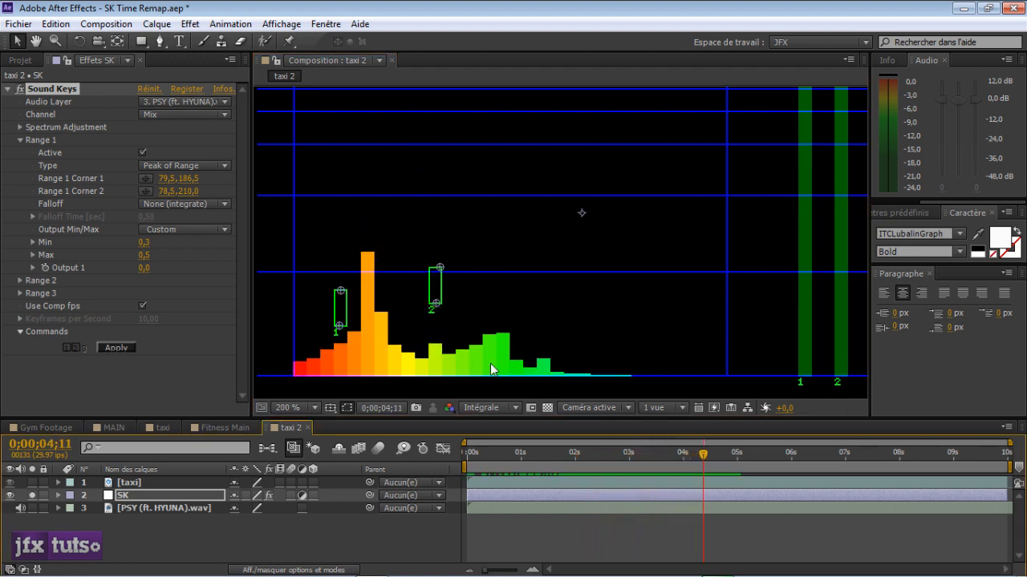
left_click(438, 313)
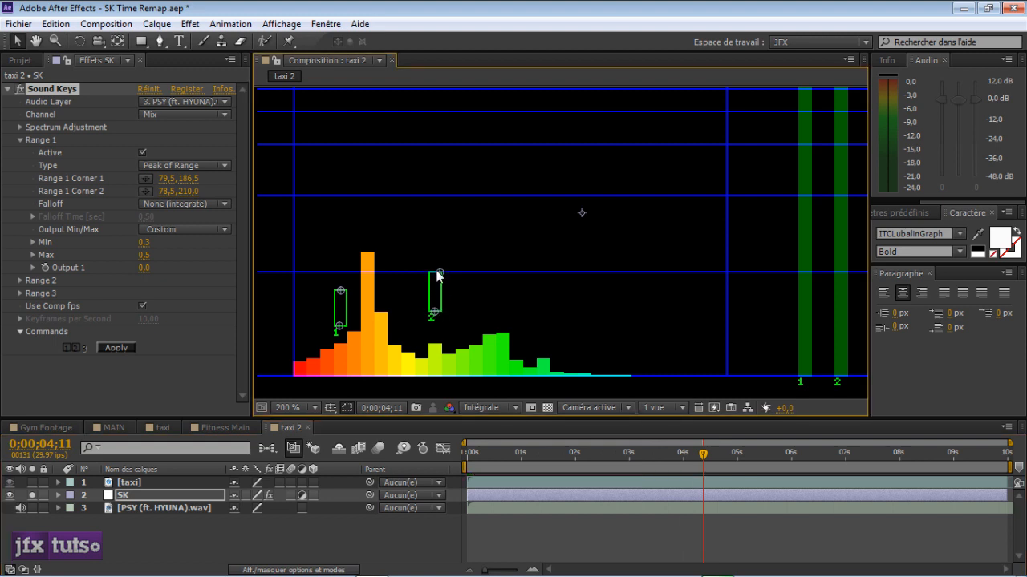
left_click_drag(577, 447, 726, 456)
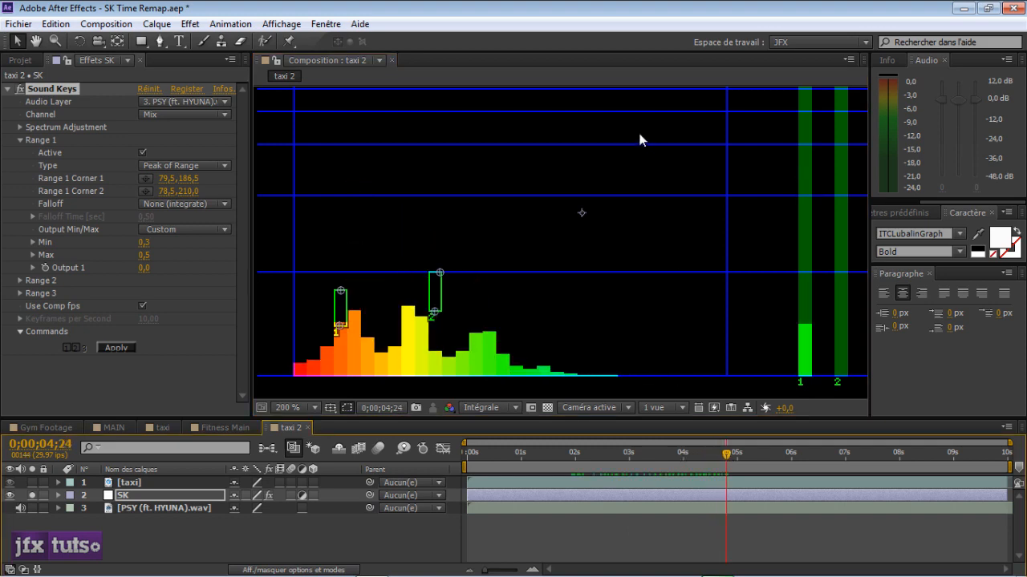
- Return to 0;00;00;00 and apply Sound Keys to generate the output keyframes
key("comma")
left_click(150, 382)
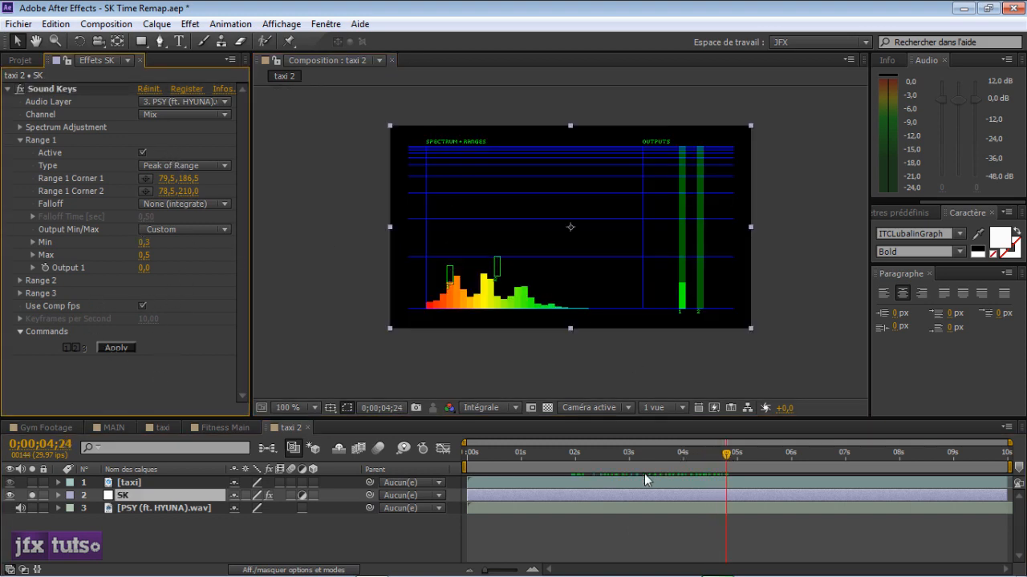
left_click_drag(692, 455, 454, 457)
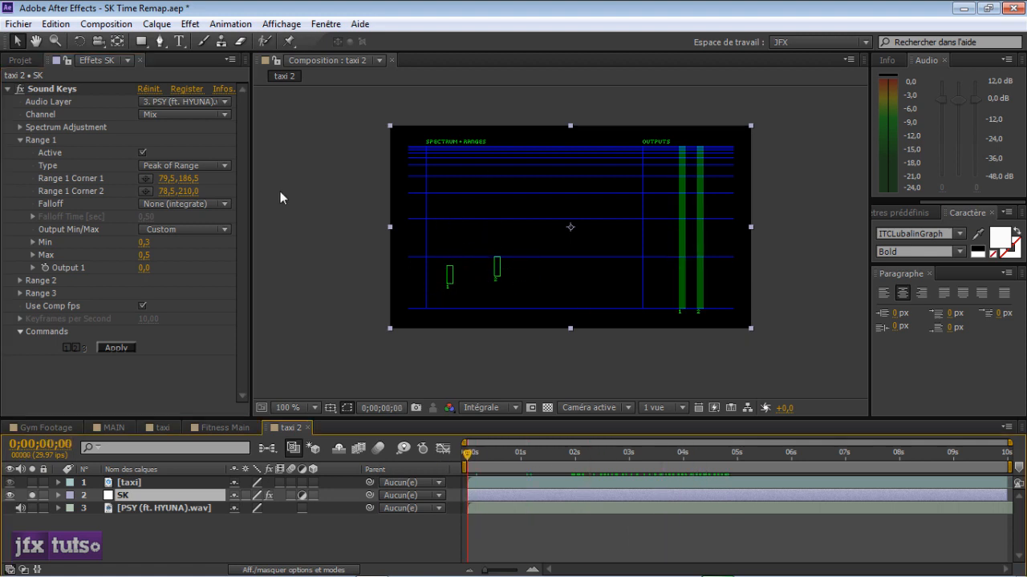
left_click(109, 346)
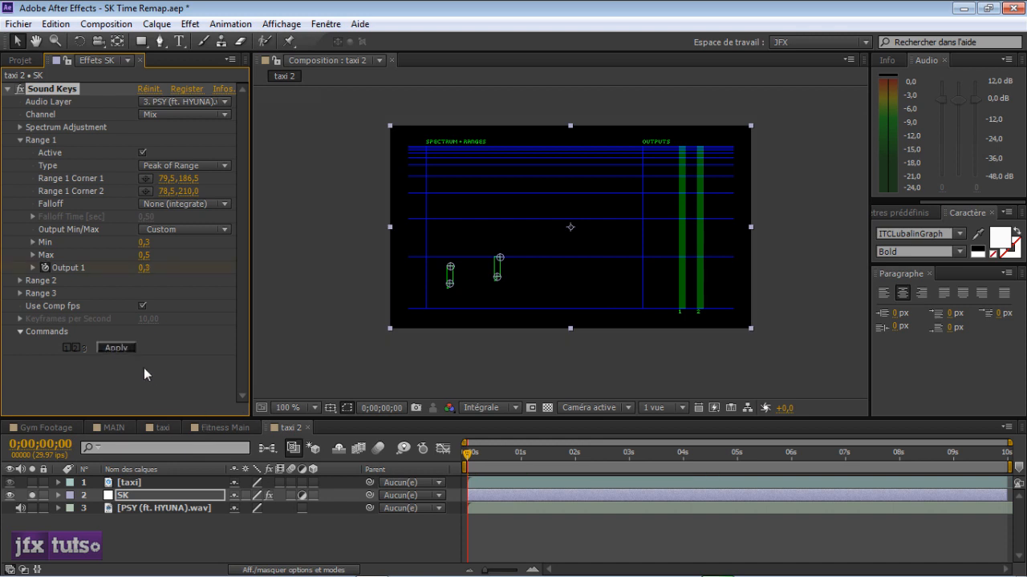
- Check the Output 1 and Output 2 keyframes on the SK layer, then turn off the layer's solo and visibility
left_click(517, 492)
key("u")
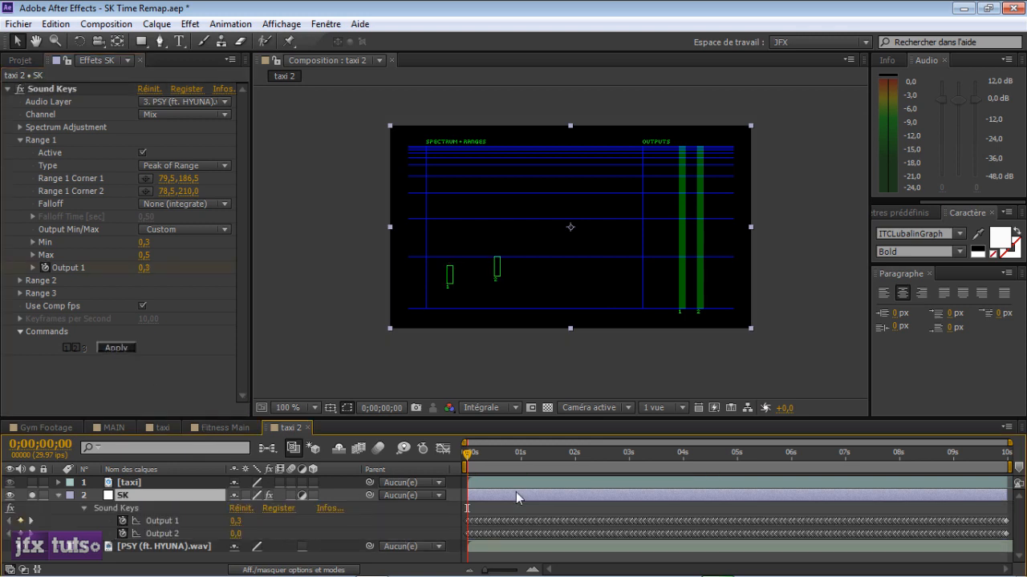
key("u")
left_click(120, 461)
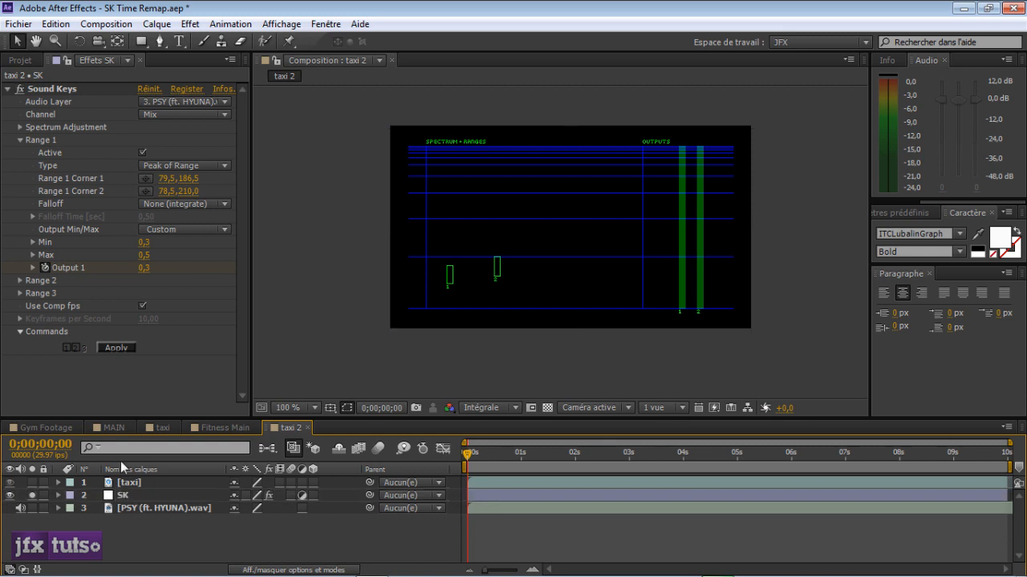
left_click(9, 495)
left_click(118, 497)
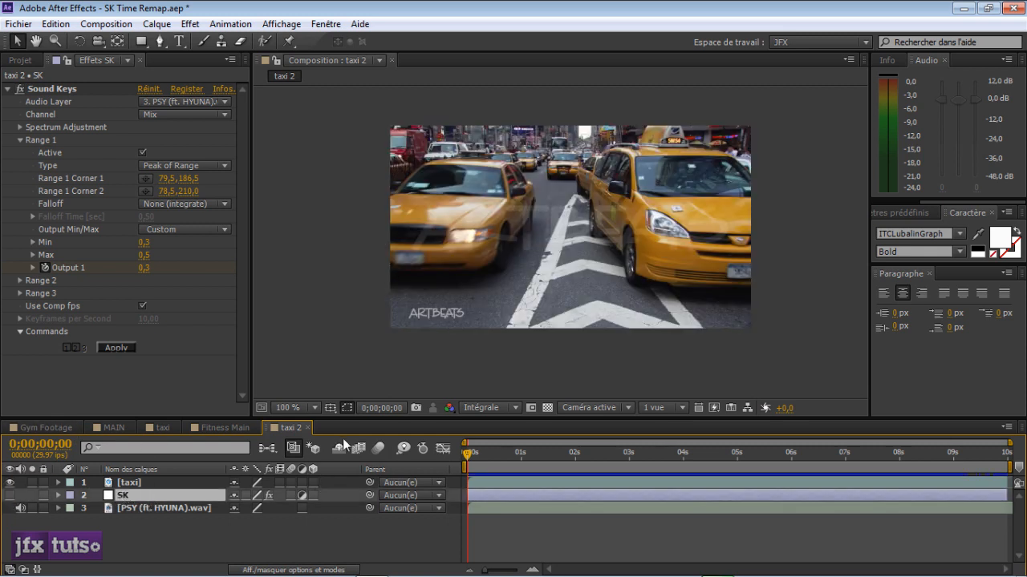
- Create an adjustment layer above the taxi layer and name it CC
left_click(227, 545)
right_click(227, 545)
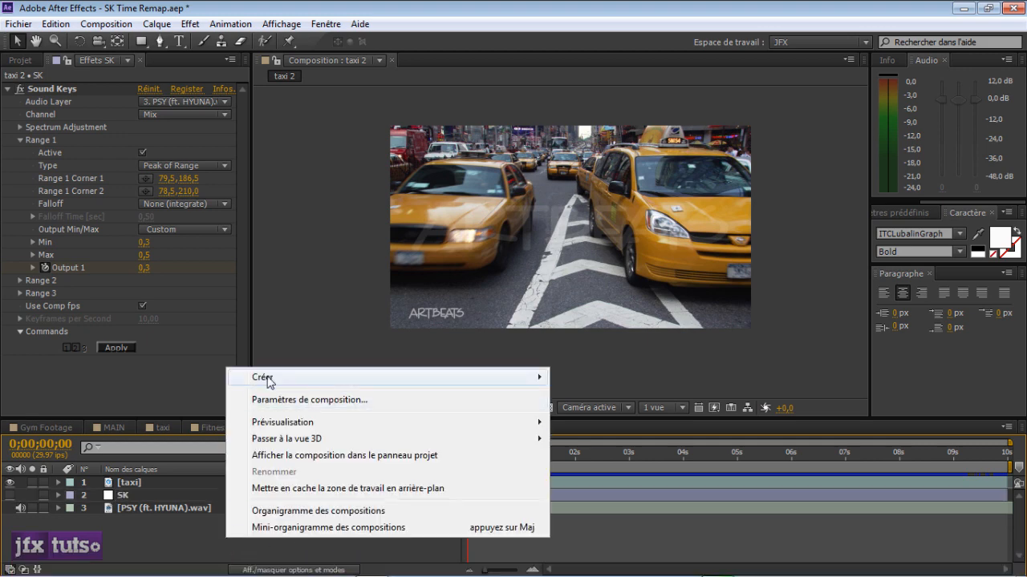
mouse_move(267, 380)
left_click(601, 499)
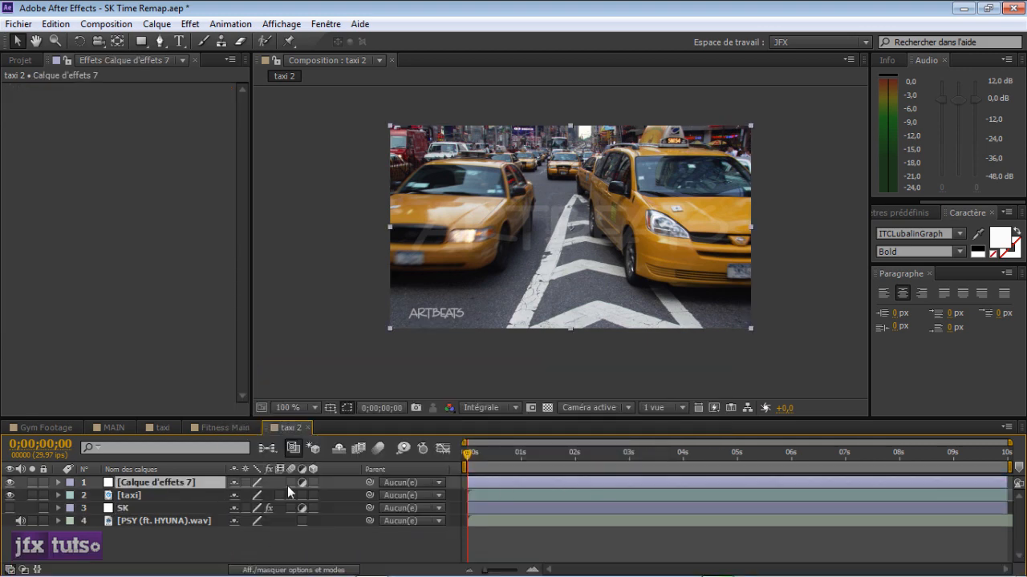
key("Return")
type("CC")
key("Return")
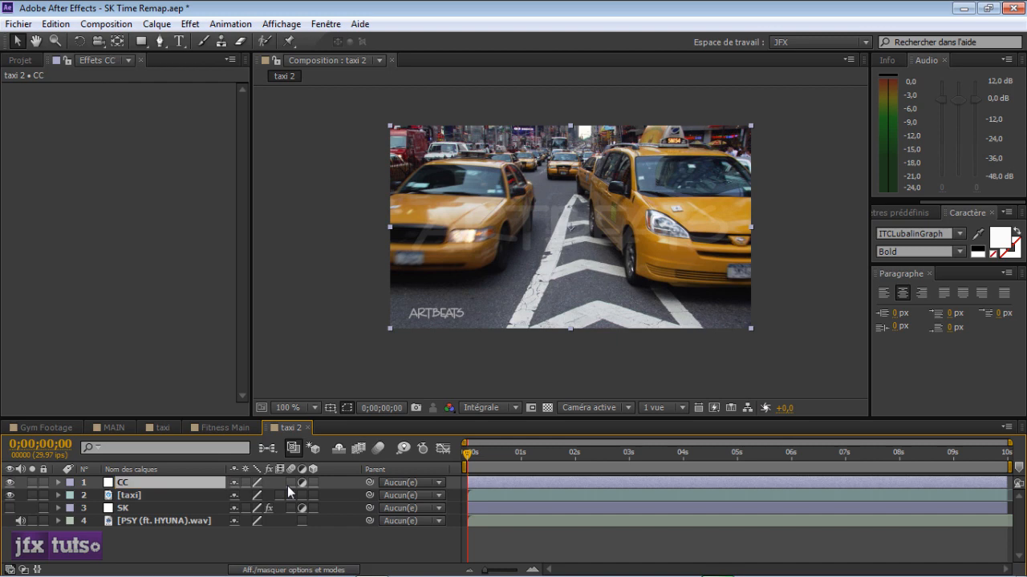
- Enable time remapping on the taxi layer
left_click(128, 496)
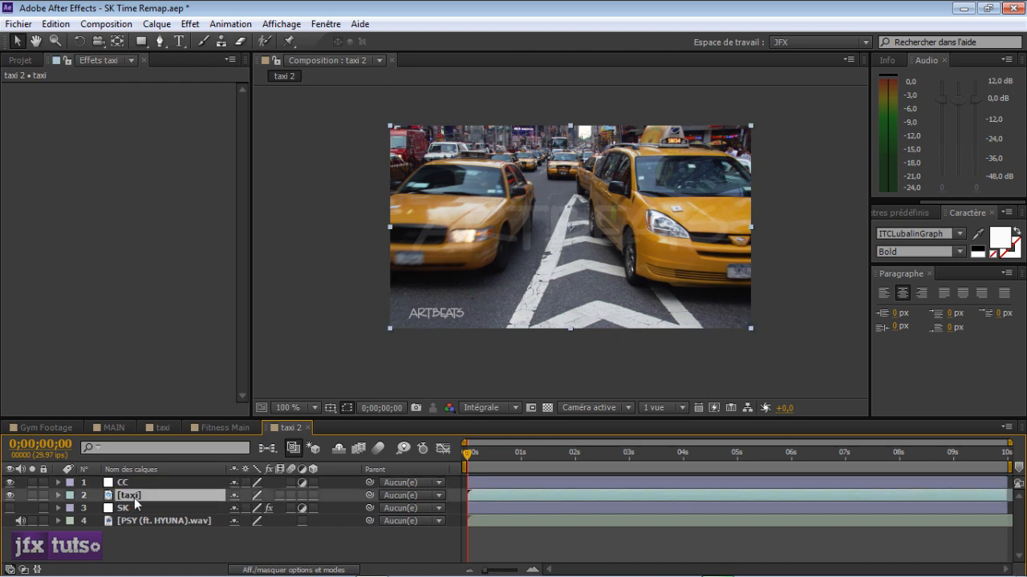
right_click(134, 497)
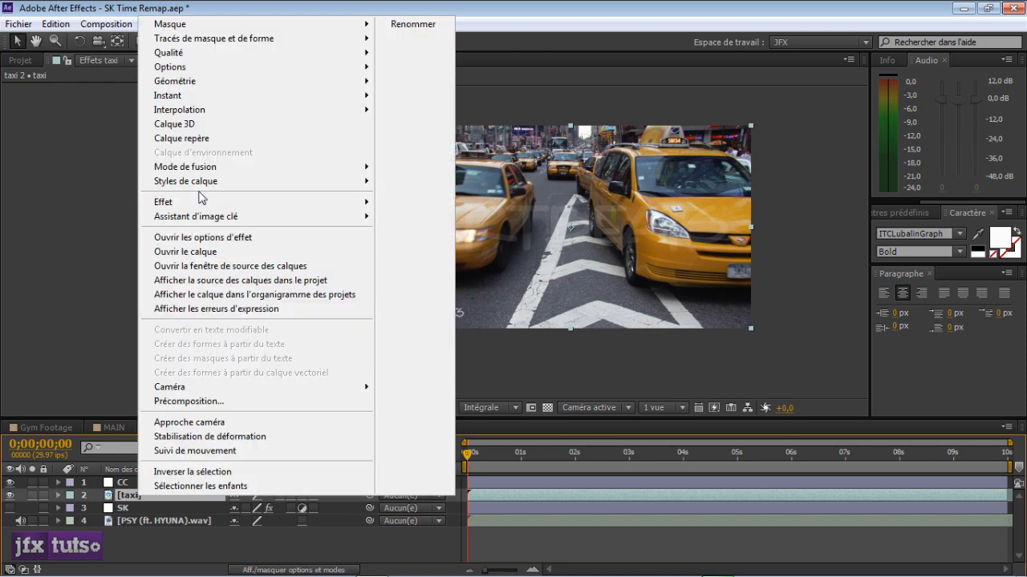
mouse_move(210, 97)
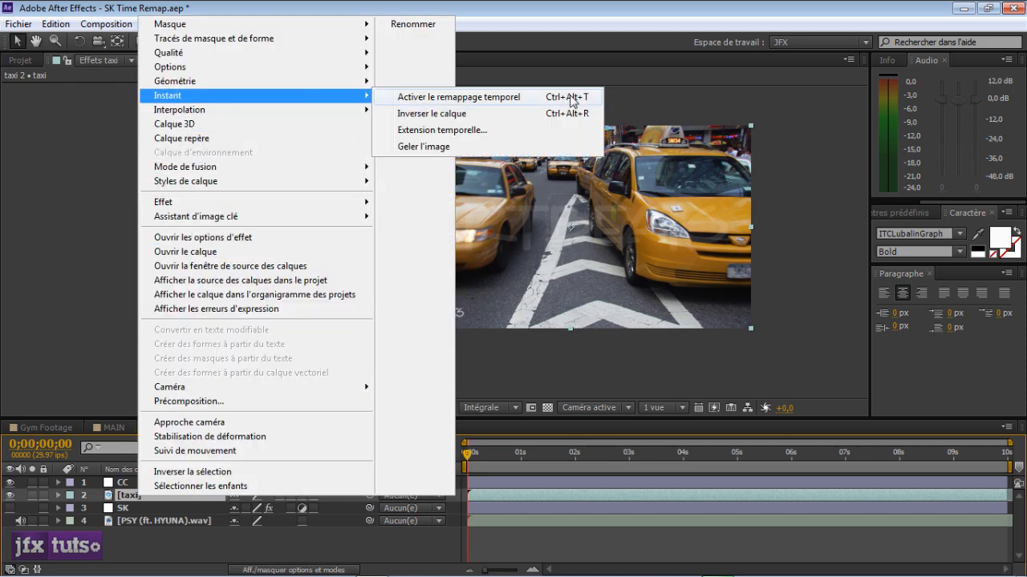
left_click(481, 97)
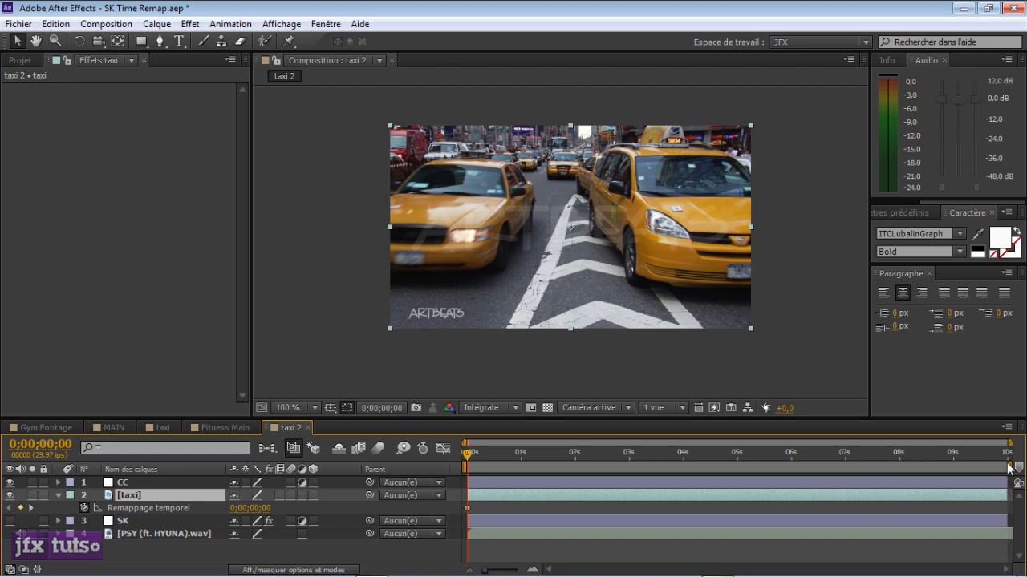
- Preview the taxi footage with its audio from the start of the composition
left_click(477, 452)
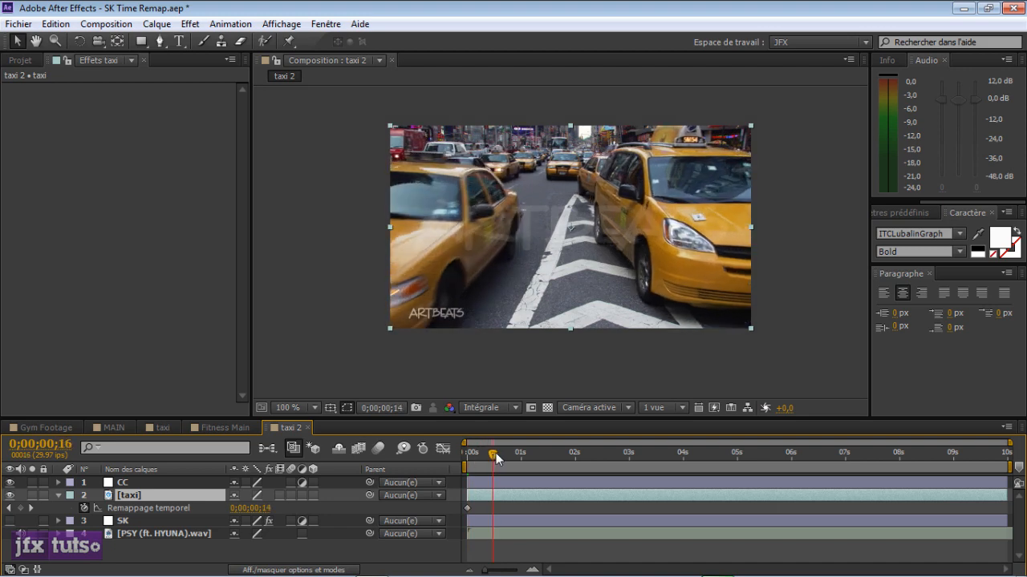
left_click(467, 454)
key("space")
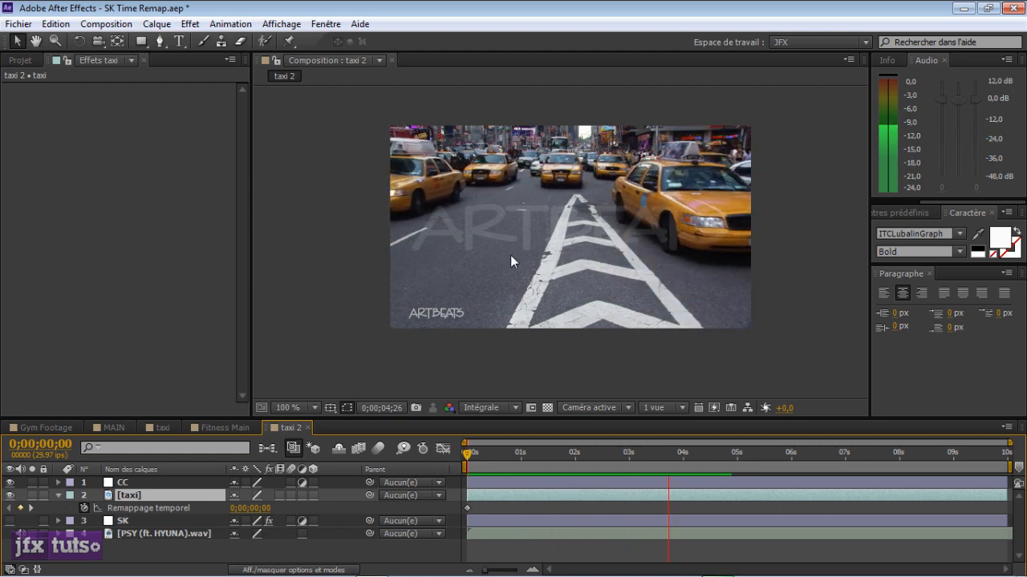
key("space")
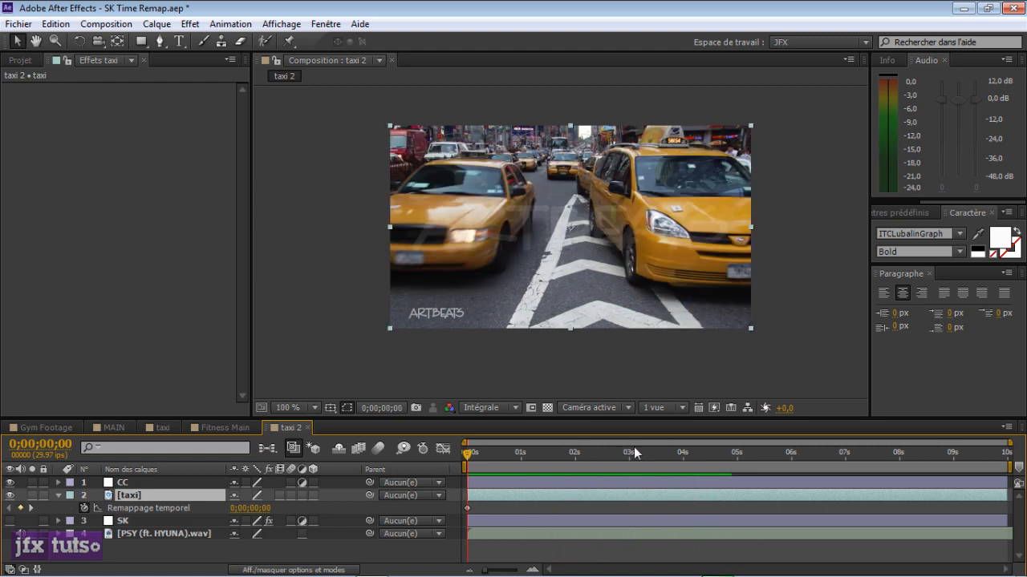
- Add a time remap keyframe to the taxi layer at 0;00;09;29
left_click_drag(475, 459, 448, 453)
left_click(999, 455)
left_click_drag(982, 458, 1005, 460)
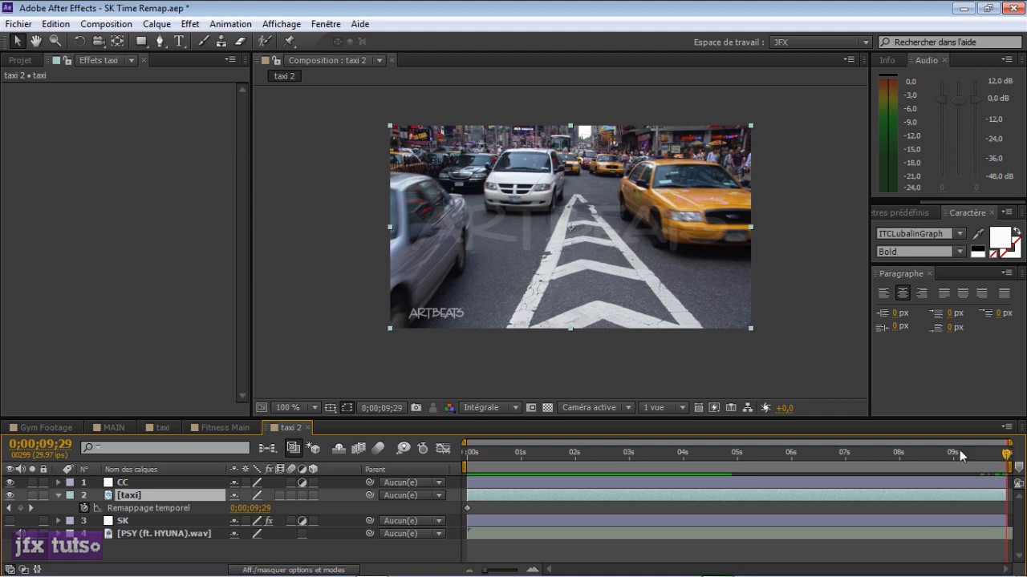
left_click(21, 507)
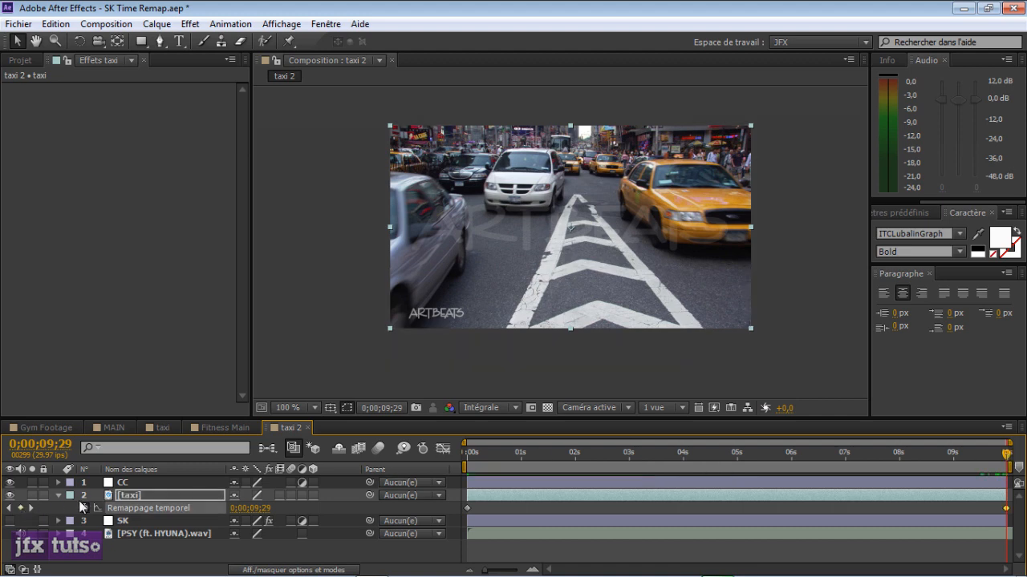
- Move the taxi layer's last time remap keyframe to about the 3-second mark and scrub through the sped-up footage
left_click_drag(732, 453, 592, 455)
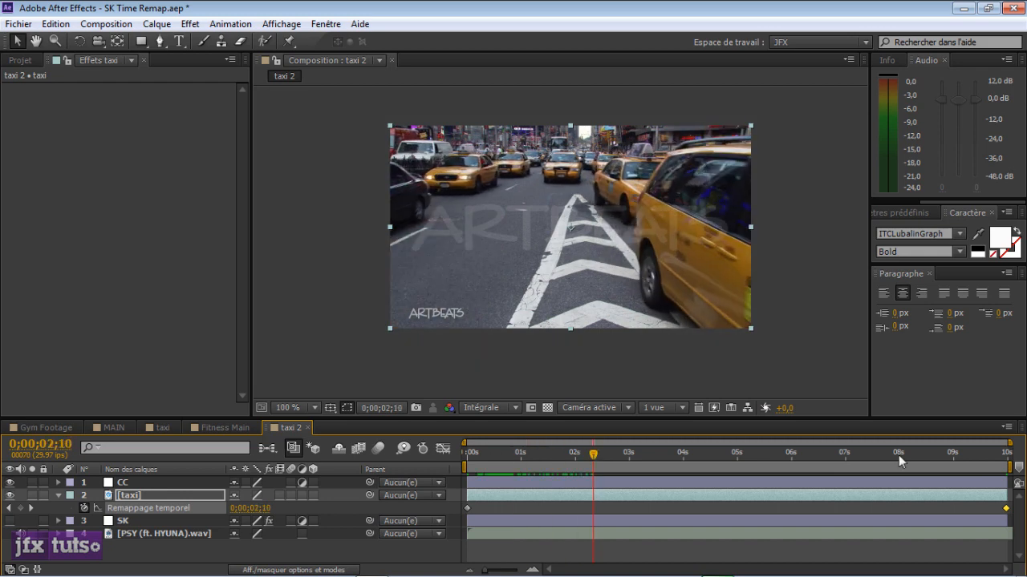
left_click_drag(1005, 508, 624, 509)
left_click_drag(598, 445, 472, 459)
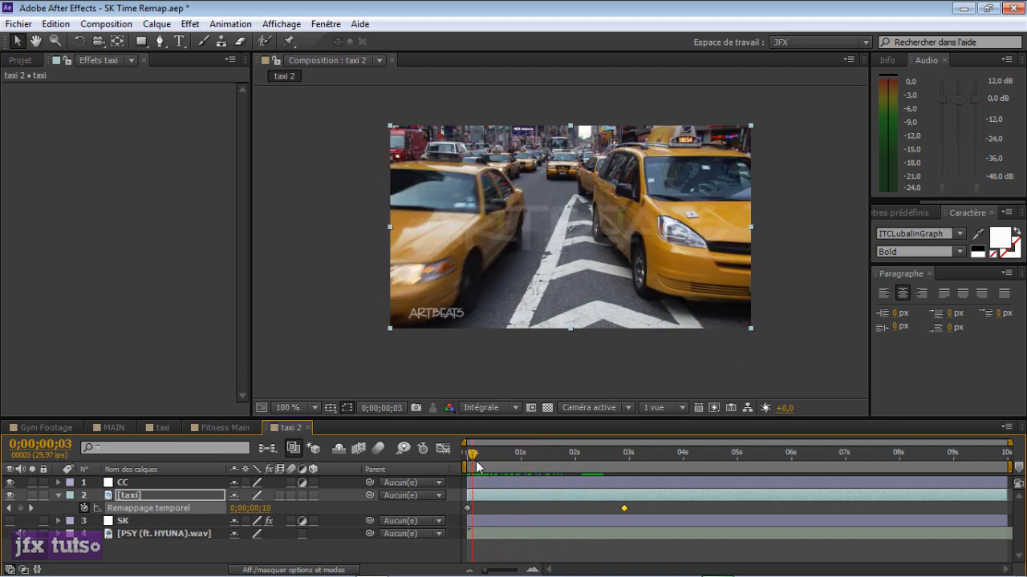
key("space")
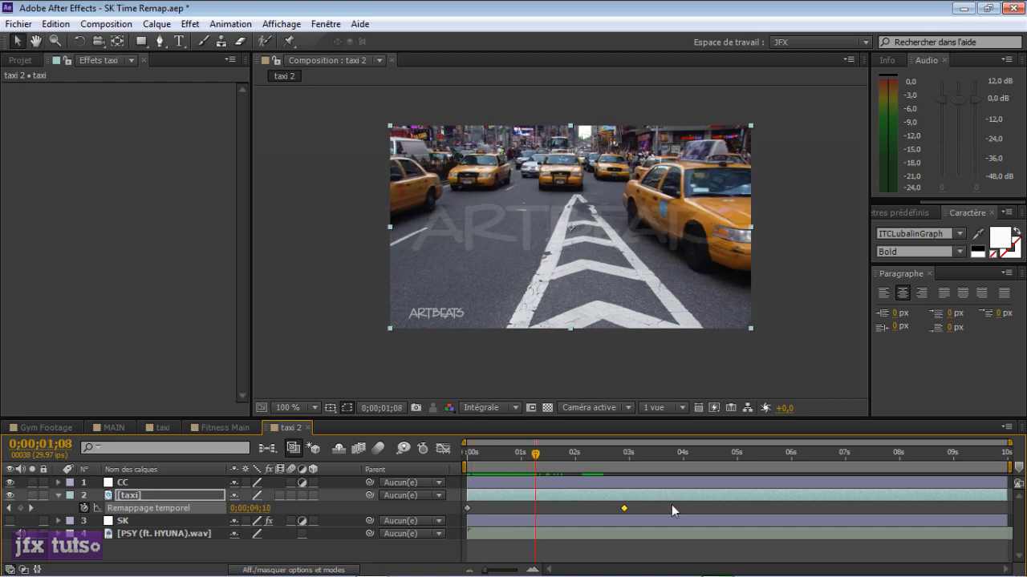
- Reverse the taxi footage by swapping its two time remap keyframes, with the 0;00;09;29 value at 0;00;00;00
left_click_drag(626, 507, 984, 505)
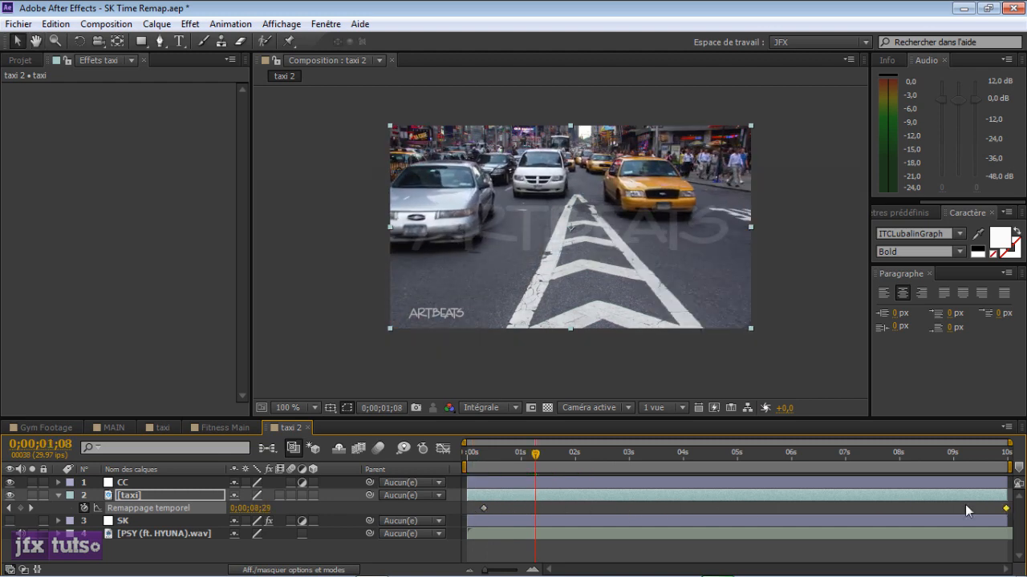
left_click_drag(483, 508, 469, 508)
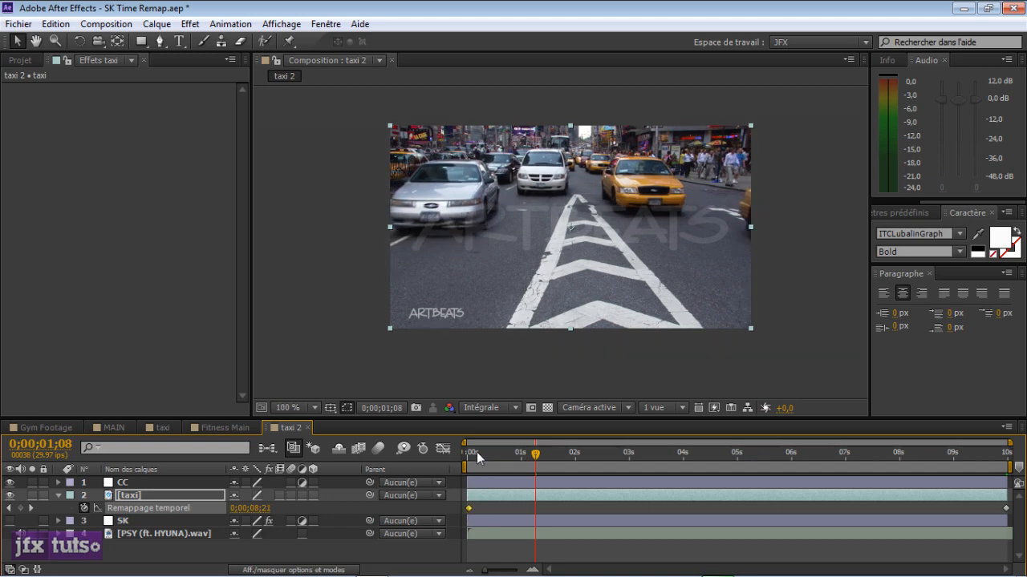
mouse_move(476, 457)
left_mouse_down()
mouse_move(941, 456)
mouse_move(466, 472)
left_mouse_up()
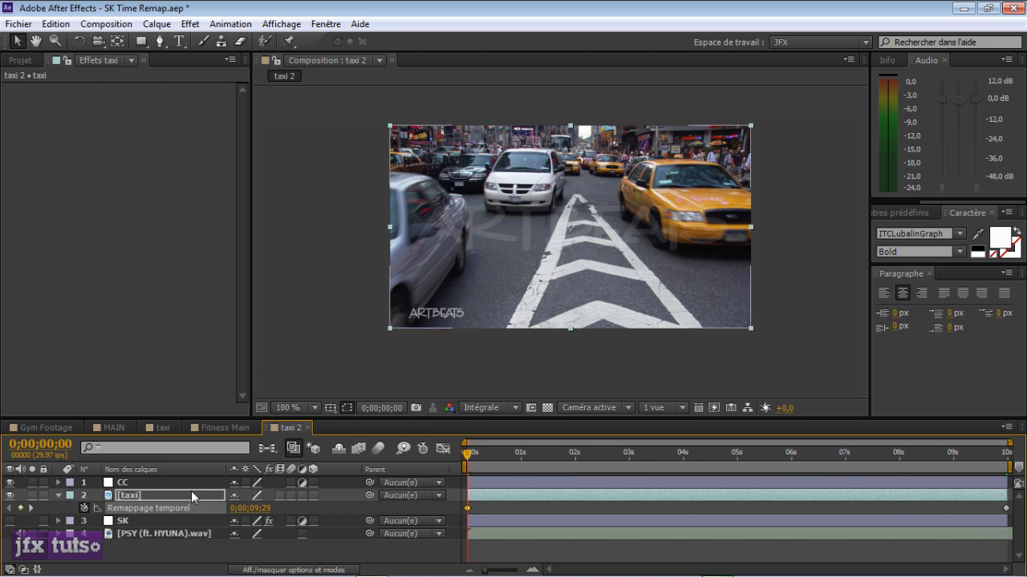
- Enlarge the timeline and reveal the CC layer's opacity and the SK layer's Output 1 and Output 2 keyframes
left_click_drag(393, 419, 393, 350)
left_click(137, 415)
key("t")
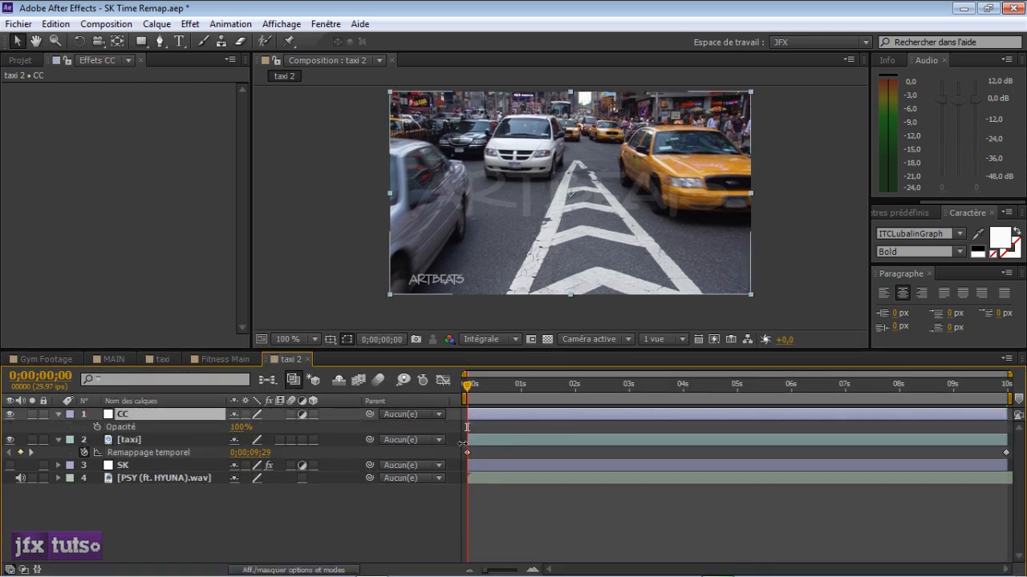
left_click(146, 467)
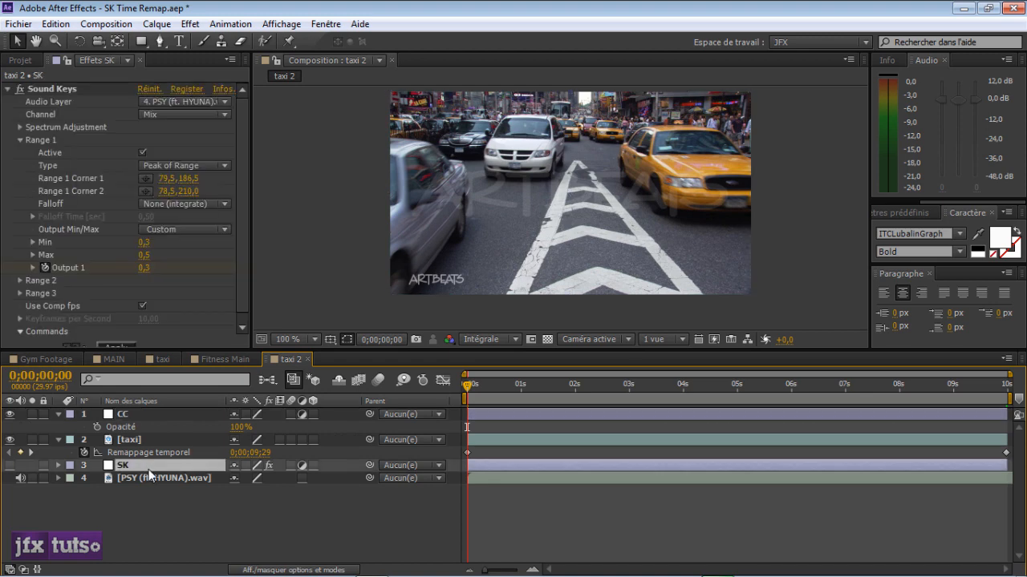
key("u")
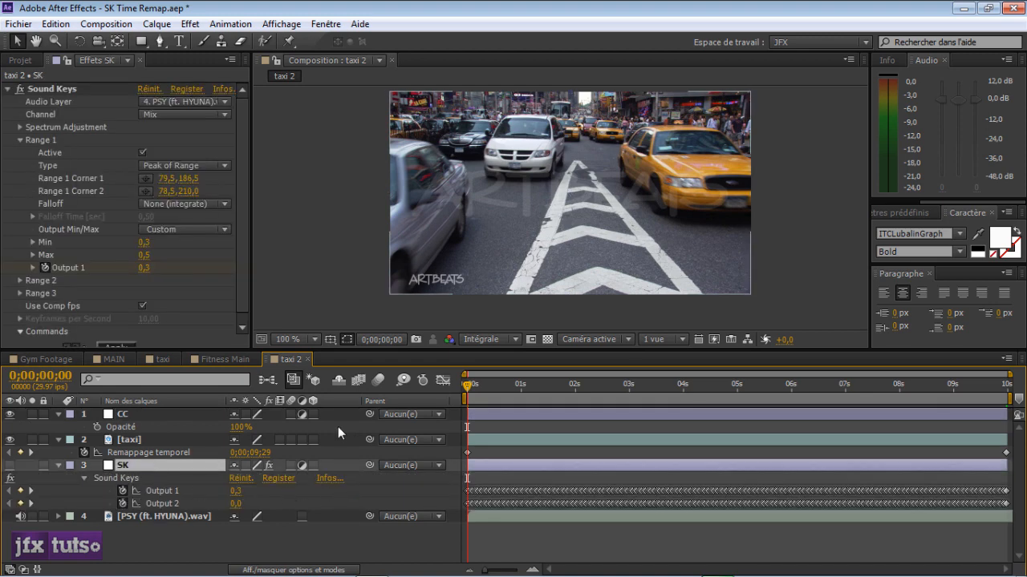
mouse_move(473, 391)
left_mouse_down()
mouse_move(670, 403)
mouse_move(467, 400)
left_mouse_up()
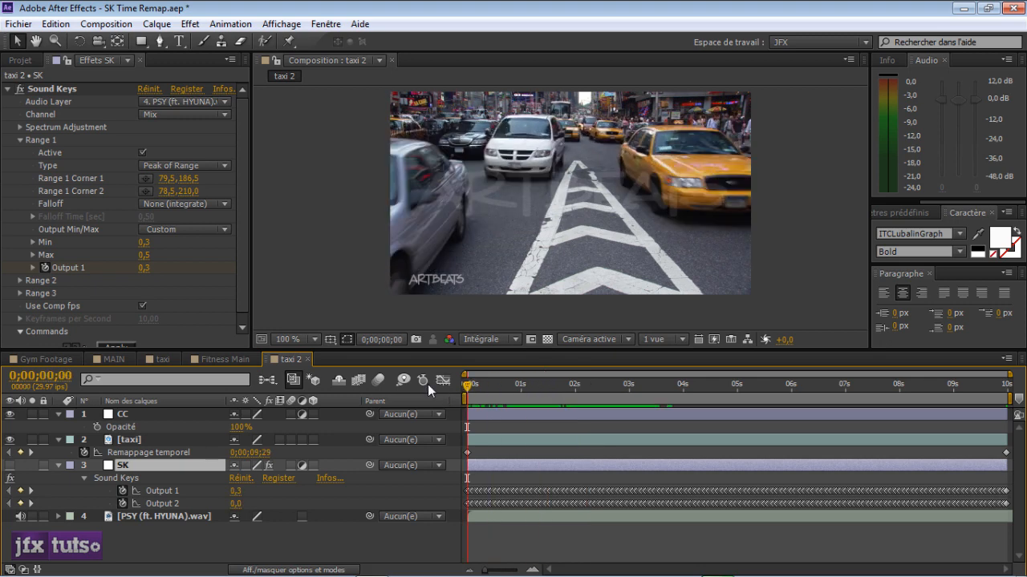
- Apply the Magic Bullet Looks effect to the CC adjustment layer and open its look editor
left_click(149, 418)
left_click(100, 224)
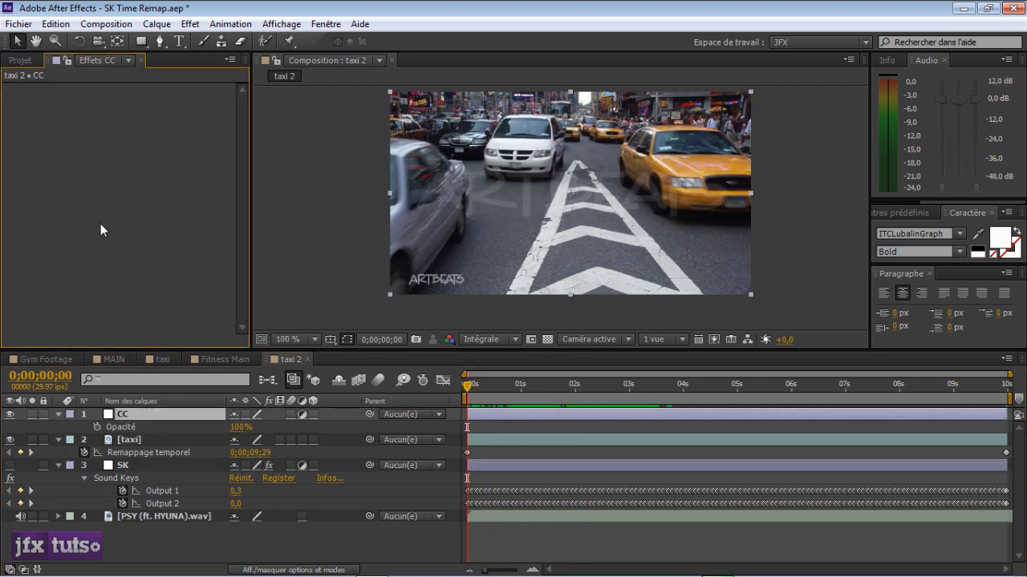
right_click(91, 151)
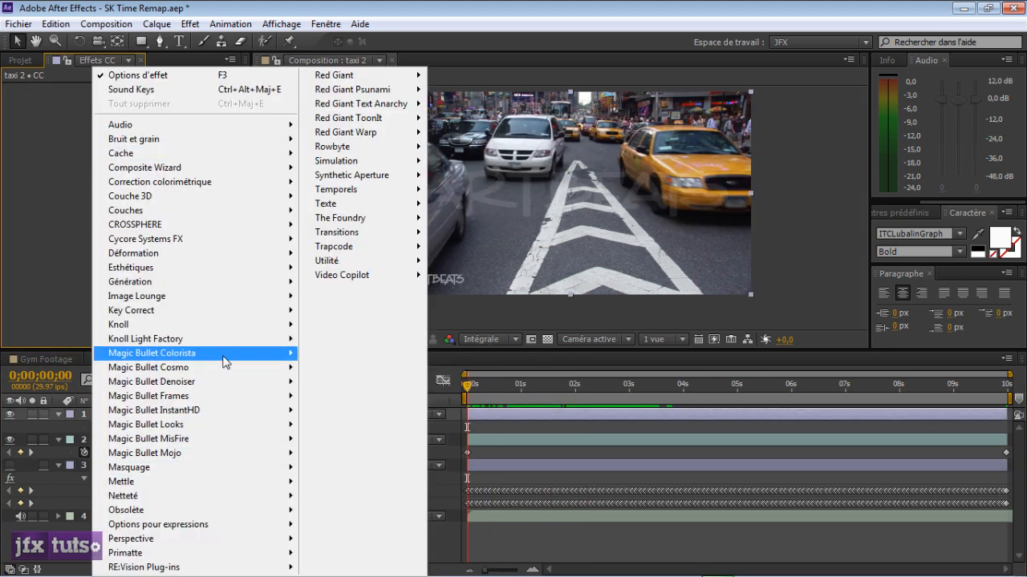
mouse_move(227, 424)
left_click(333, 426)
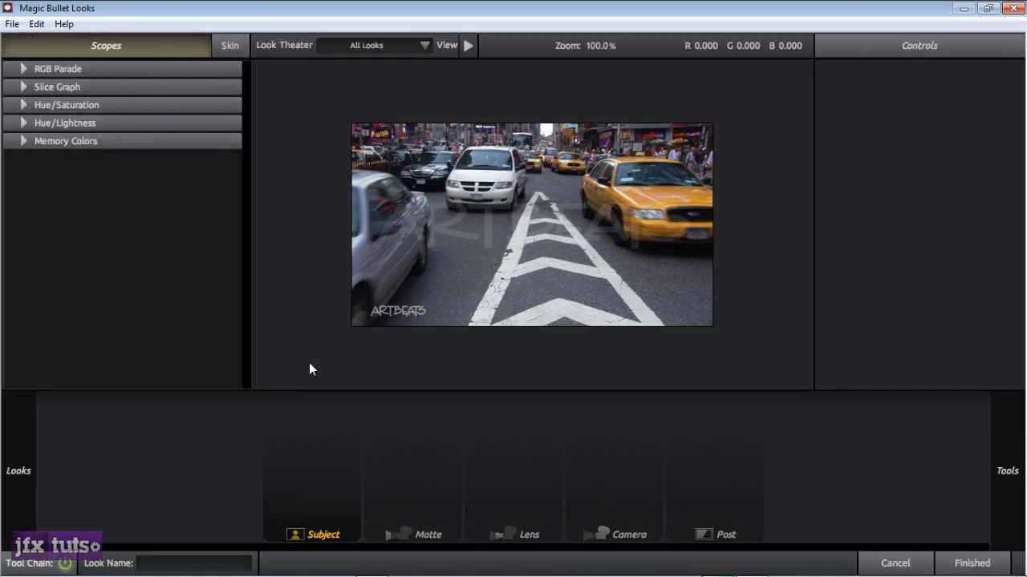
- Choose the Blockbuster preset from the Cinematic looks
mouse_move(20, 443)
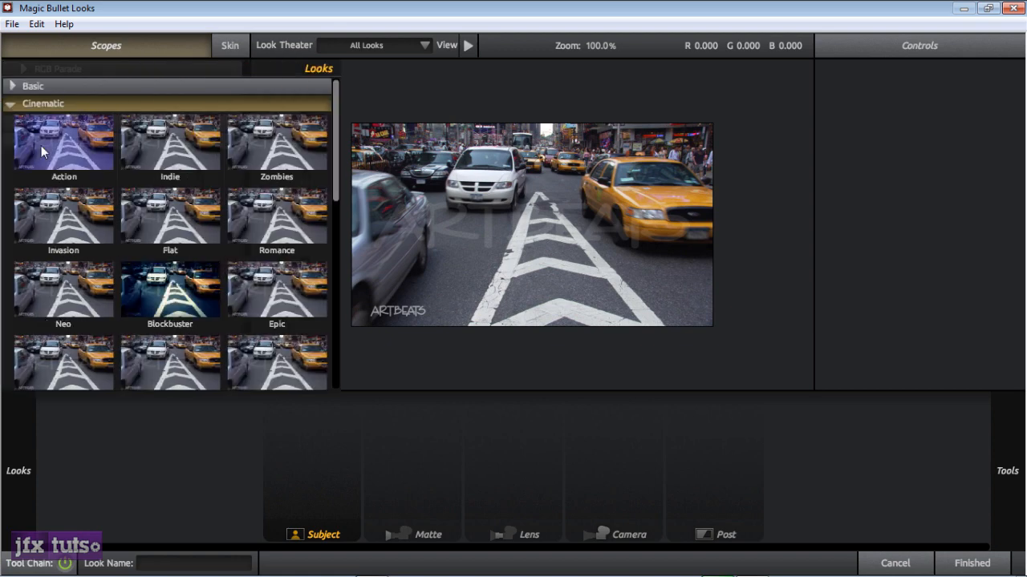
scroll(336, 156, "down", 1)
left_click_drag(335, 155, 335, 183)
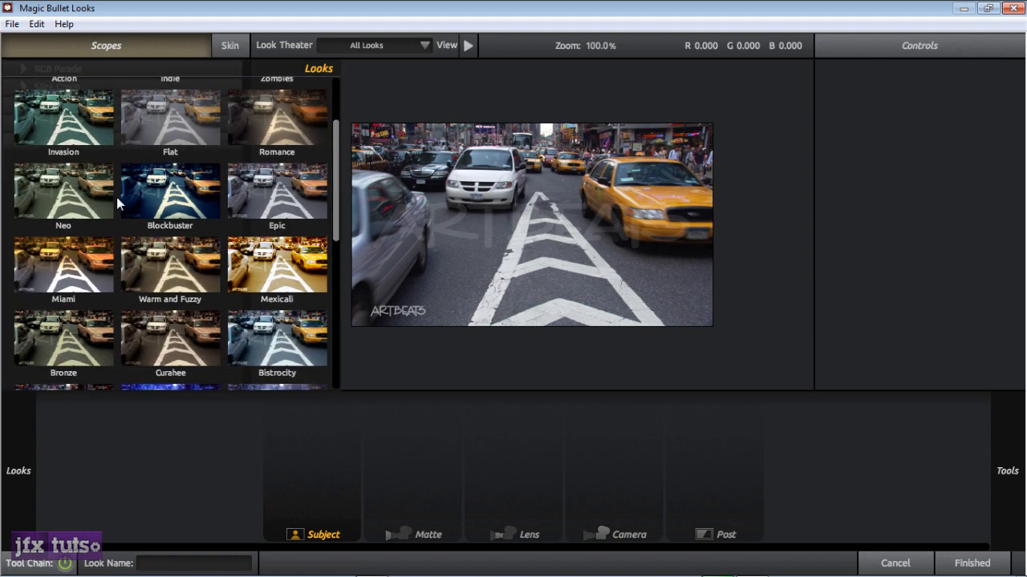
left_click(201, 210)
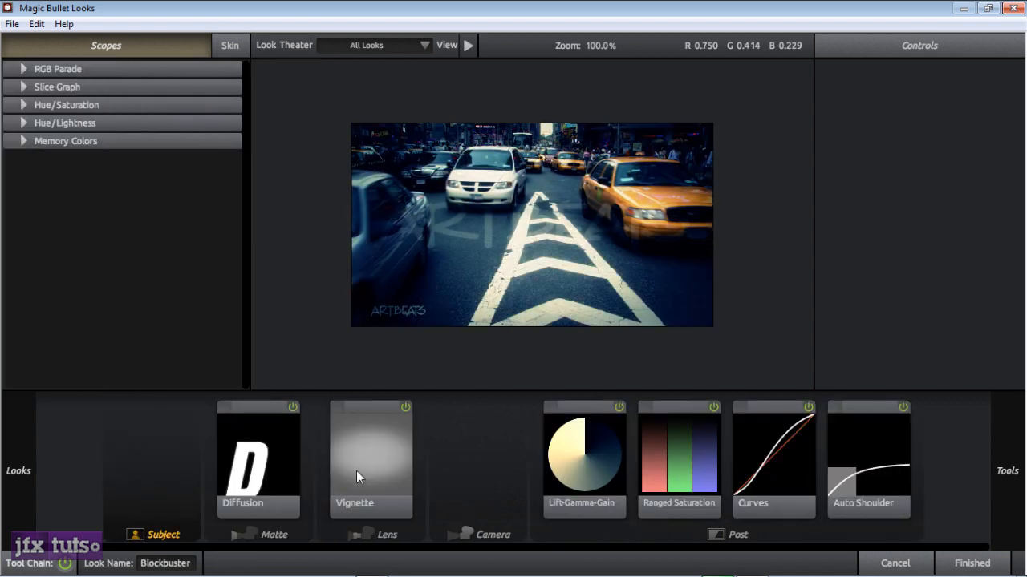
- Reduce the look's Diffusion size to about 3.11% and adjust its Highlights Only amount
left_click(287, 473)
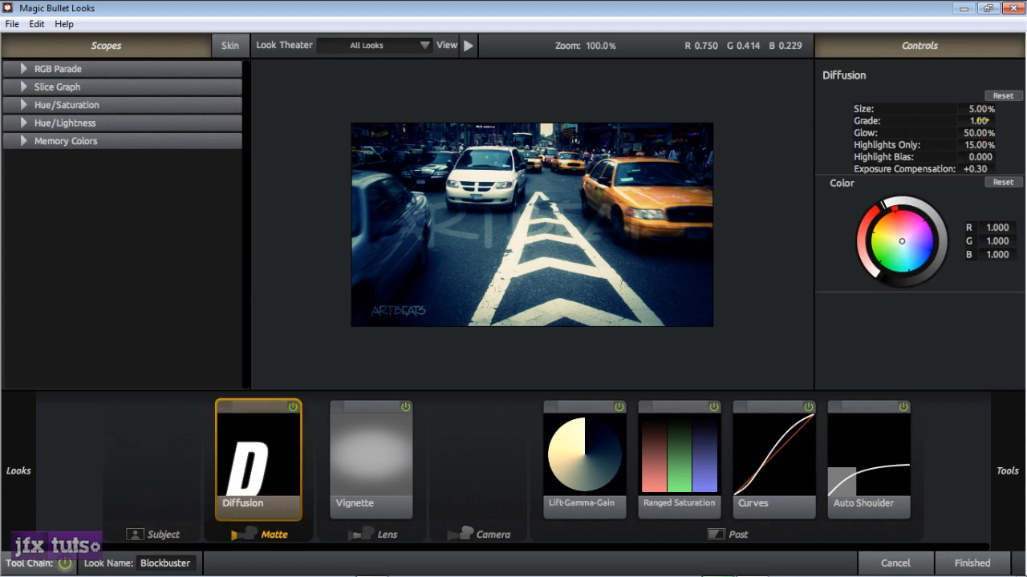
mouse_move(981, 109)
left_mouse_down()
mouse_move(1007, 109)
mouse_move(981, 109)
left_mouse_up()
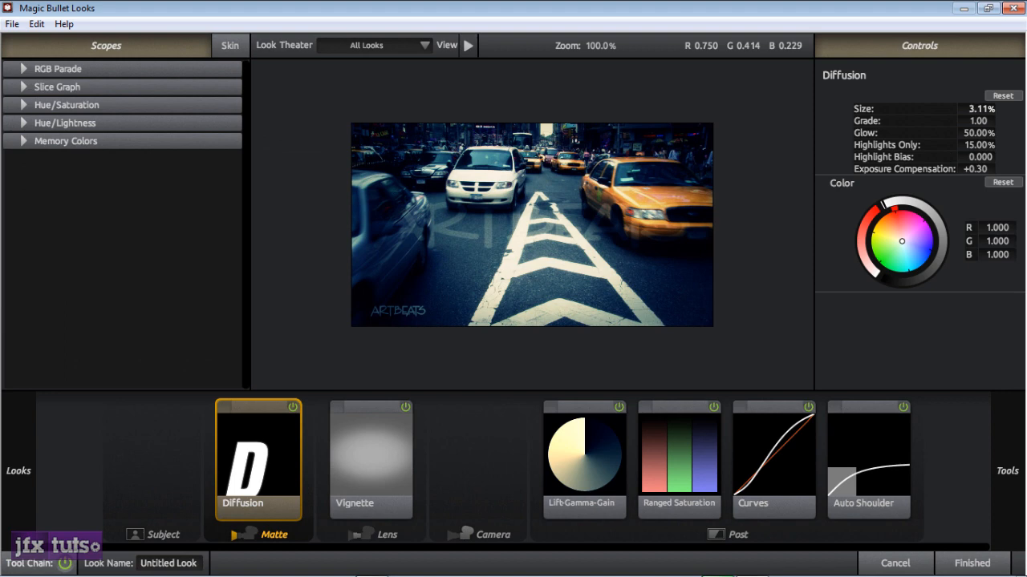
left_click_drag(973, 145, 987, 145)
- Add a second Diffusion tool to the Matte stage and set its grade to about 4.23 and glow to 100%
mouse_move(1007, 508)
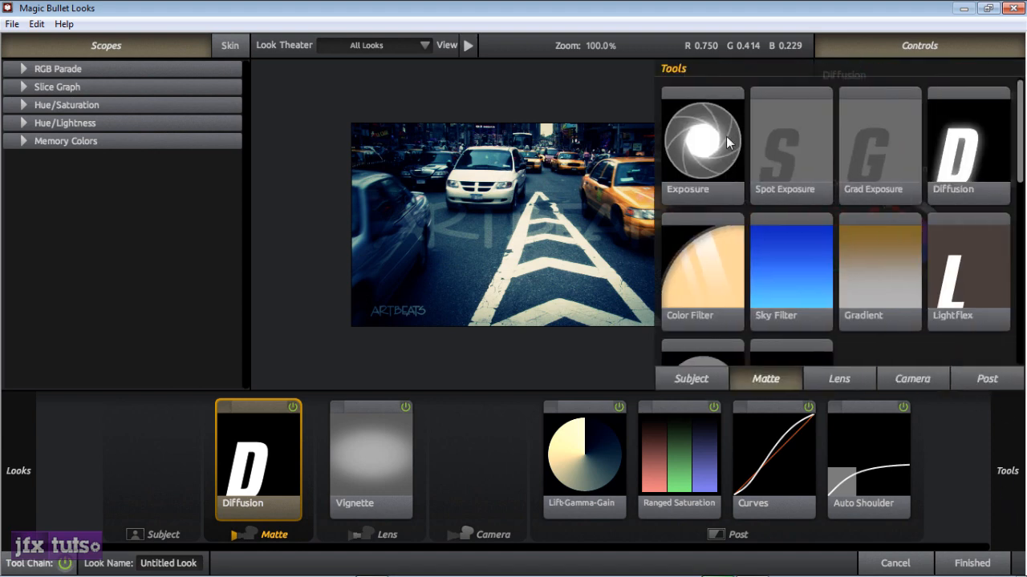
scroll(802, 271, "down", 1)
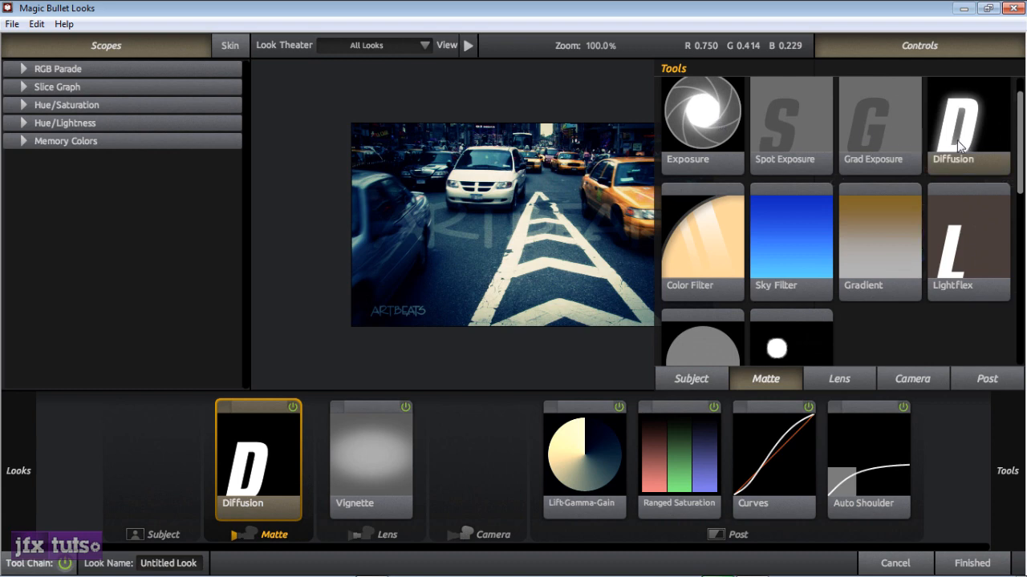
mouse_move(957, 141)
left_mouse_down()
mouse_move(425, 459)
mouse_move(485, 464)
left_mouse_up()
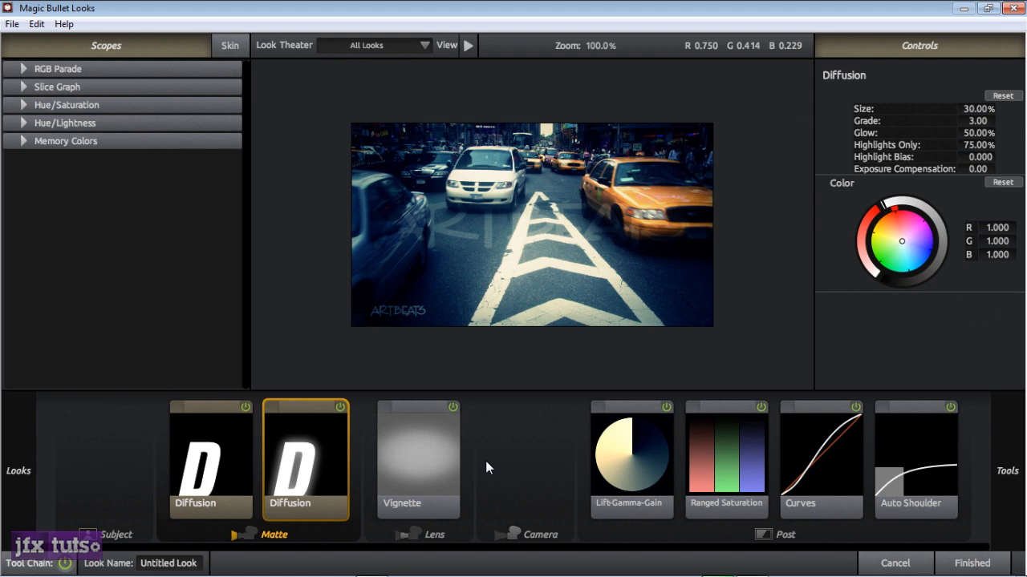
left_click_drag(977, 133, 1005, 121)
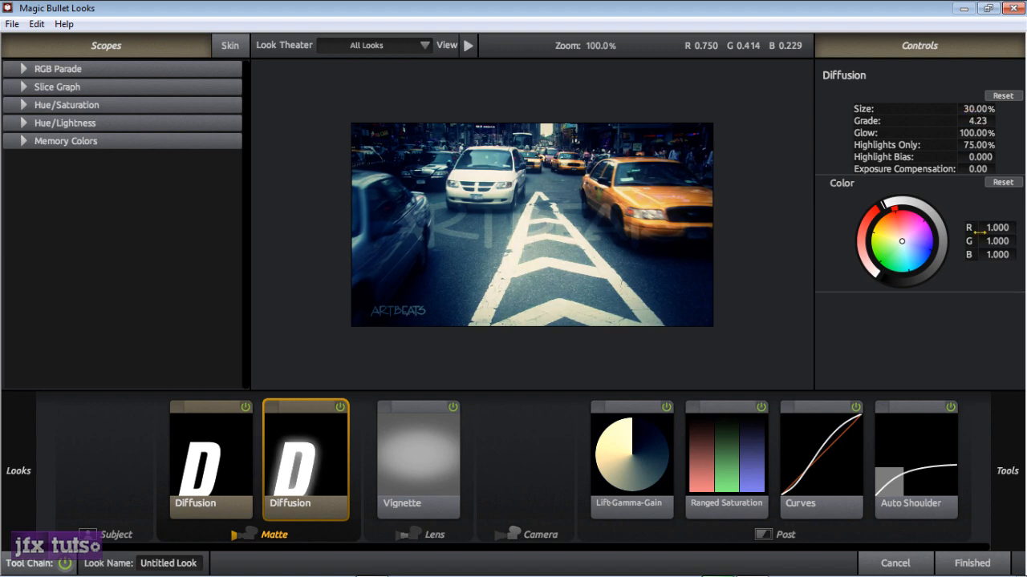
- Add an Exposure tool at the start of the Matte stage with +0.40 stops and finish the look
mouse_move(1009, 471)
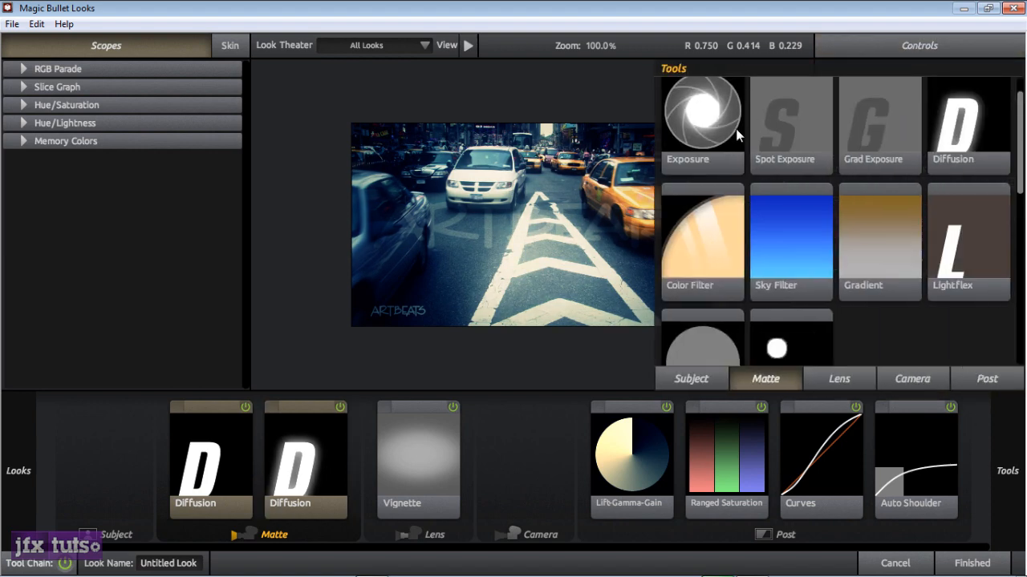
left_click_drag(730, 125, 168, 470)
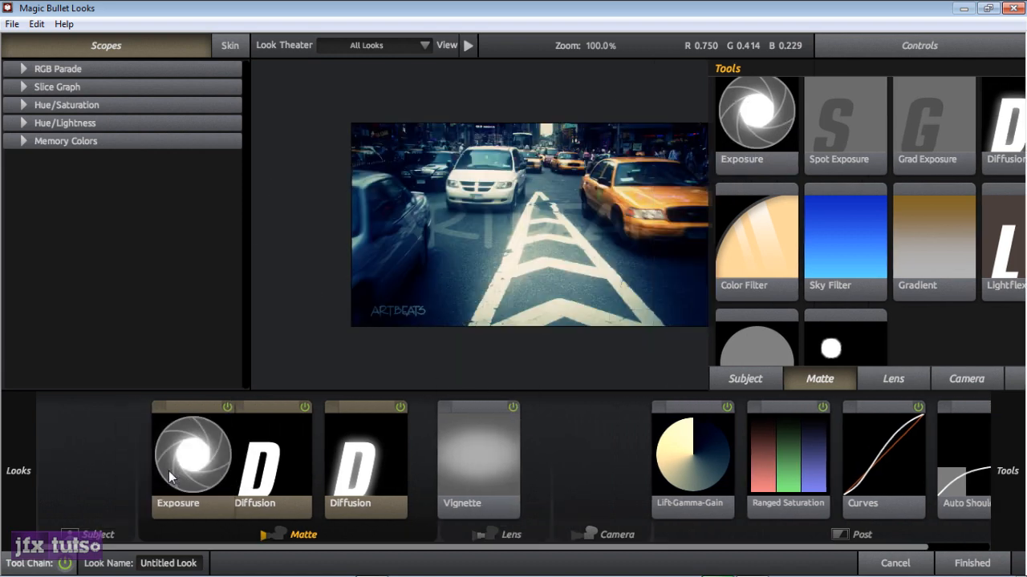
mouse_move(986, 111)
left_mouse_down()
mouse_move(1009, 111)
mouse_move(975, 110)
left_mouse_up()
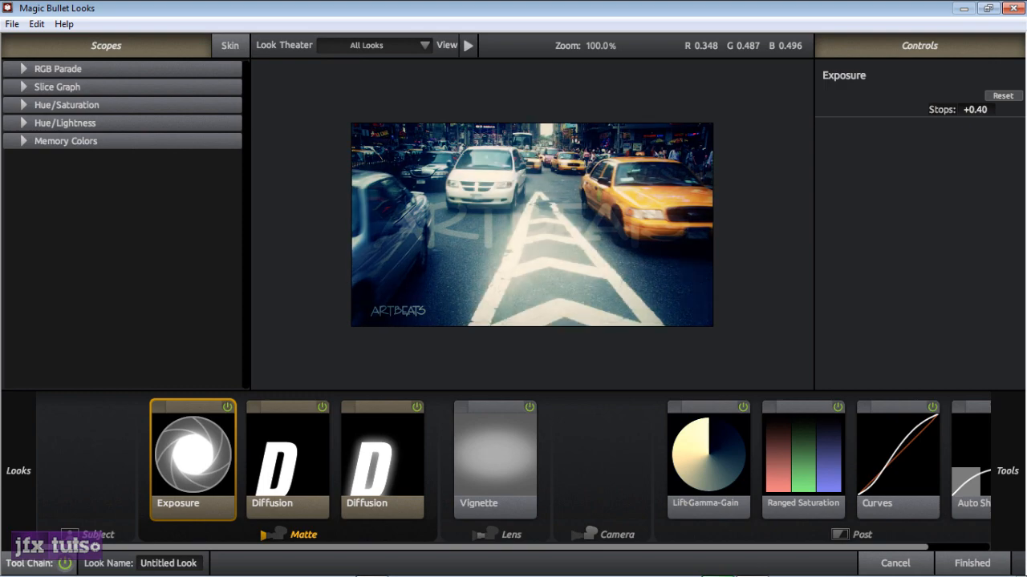
left_click(998, 562)
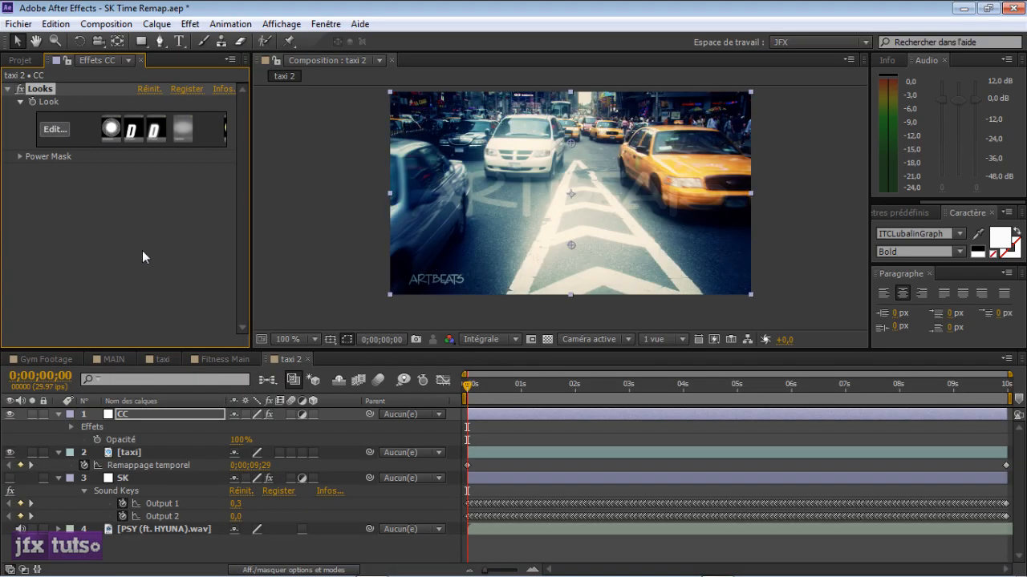
- Link the CC layer's opacity by expression to the SK layer's Sound Keys Output 2 and scrub to 0;00;00;14
left_click(134, 418)
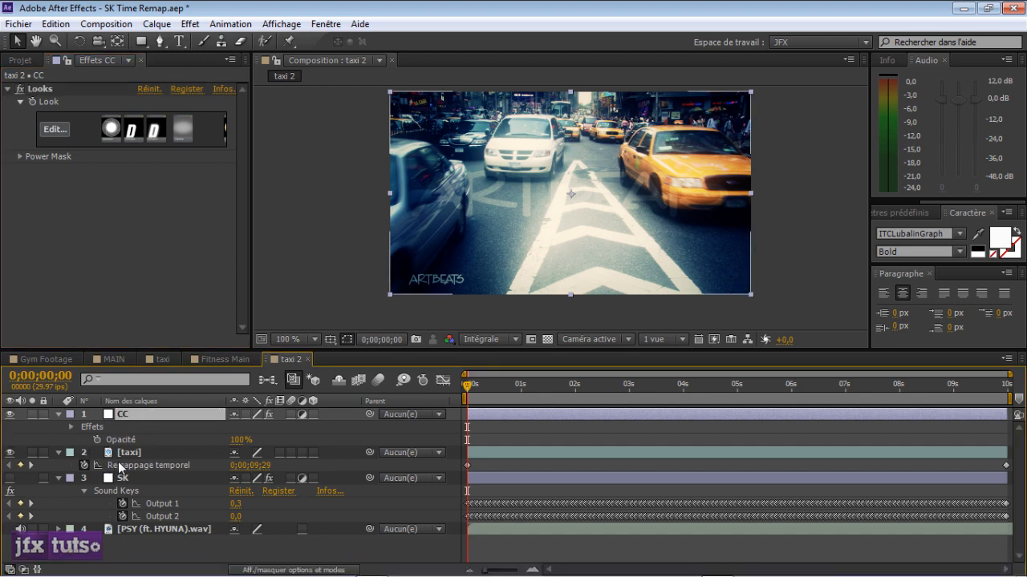
left_click(97, 439, "alt")
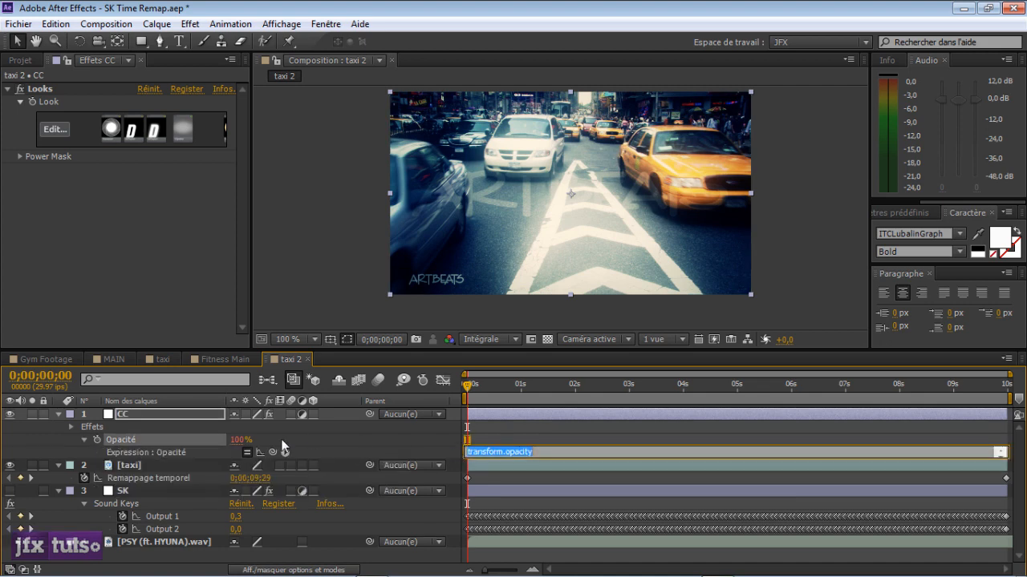
left_click_drag(273, 452, 161, 532)
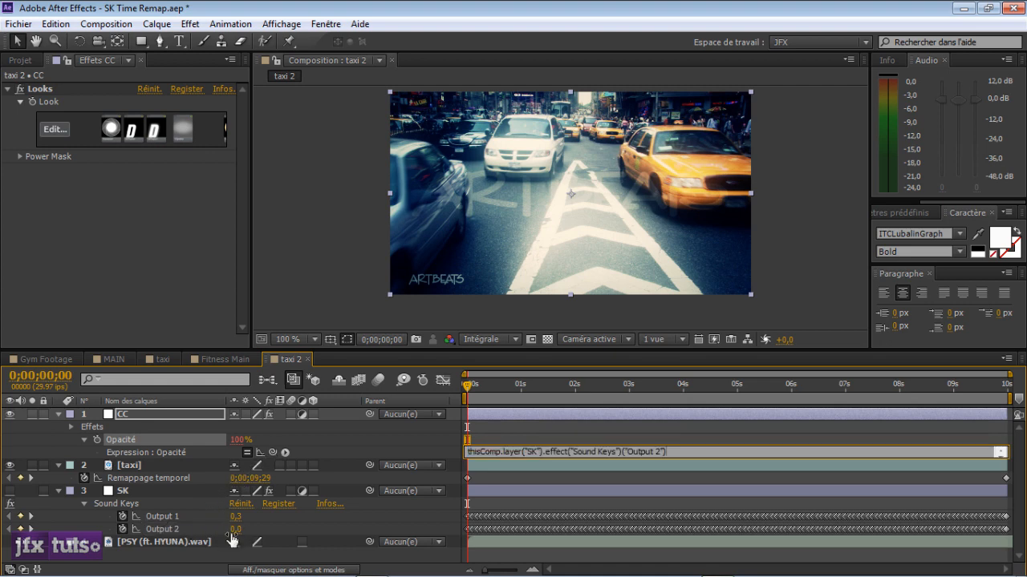
mouse_move(479, 387)
left_mouse_down()
mouse_move(522, 392)
mouse_move(494, 391)
left_mouse_up()
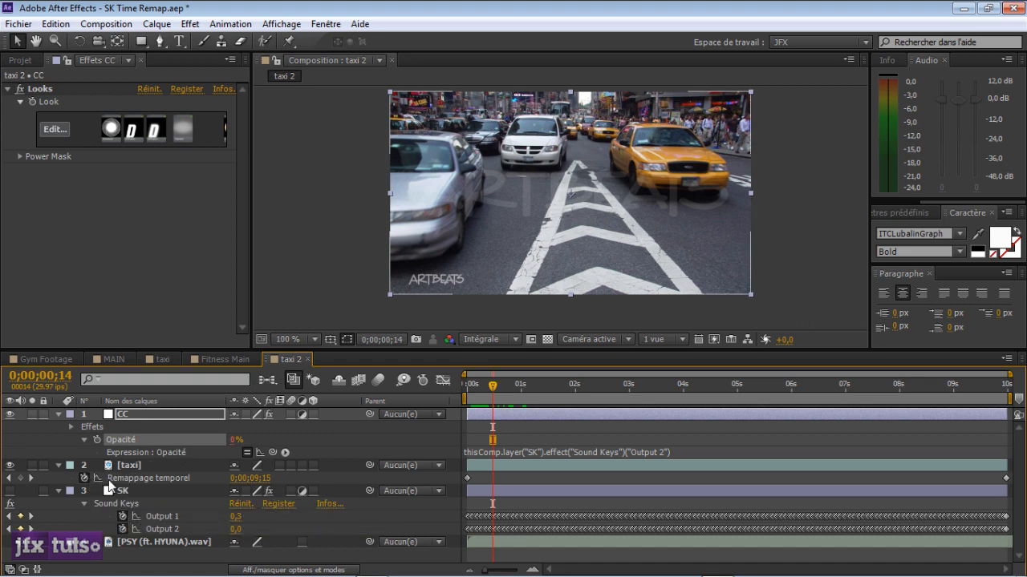
- Link the taxi layer's time remap by expression to the SK layer's Sound Keys Output 1 and scrub to 0;00;00;18
left_click(135, 480)
left_click(83, 478, "alt")
key("ctrl+c")
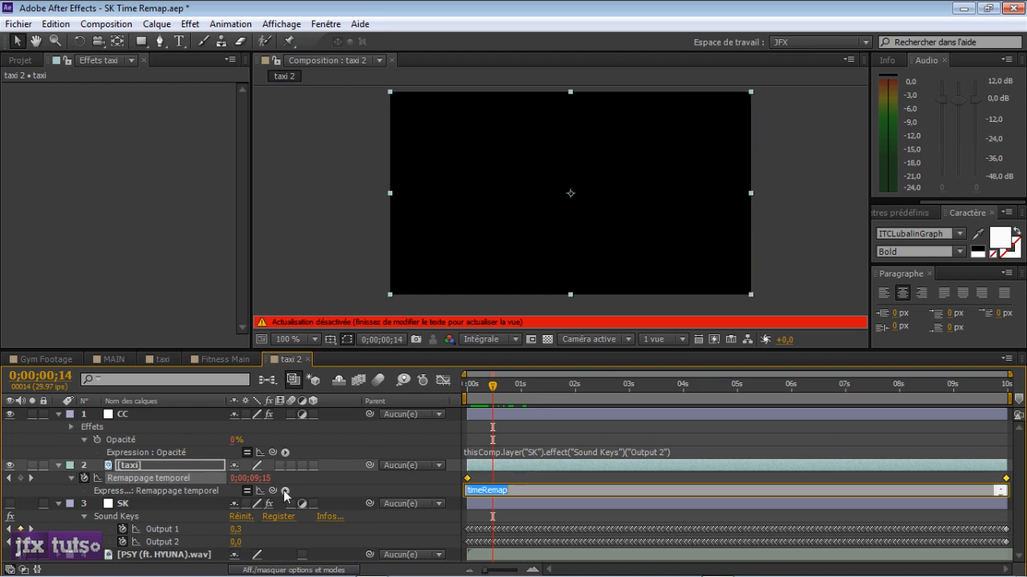
left_click_drag(273, 491, 176, 528)
mouse_move(485, 390)
left_mouse_down()
mouse_move(472, 391)
mouse_move(527, 390)
mouse_move(499, 391)
left_mouse_up()
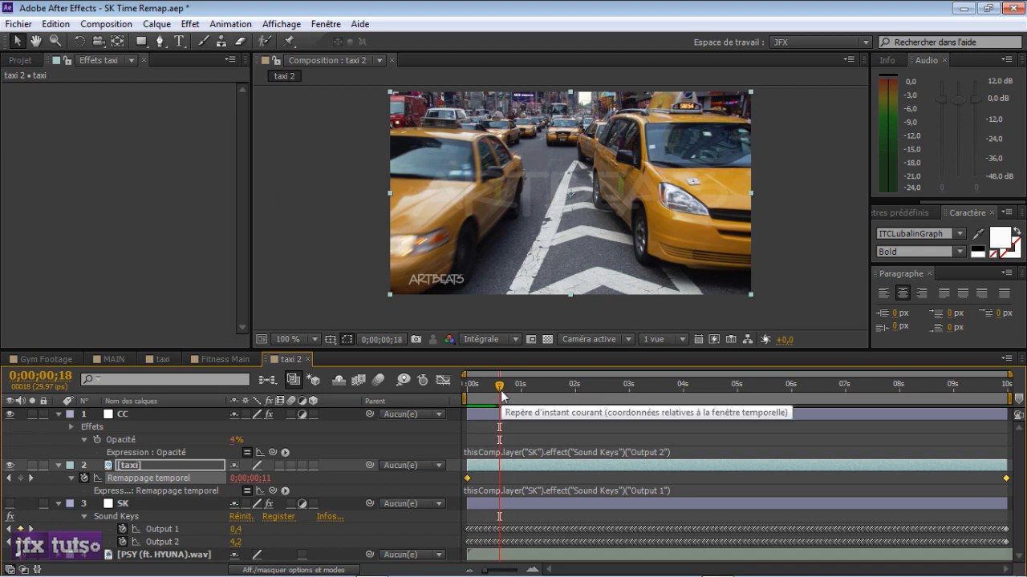
- Preview the sound-driven remap from the composition's start and scrub to 0;00;01;28
key("Home")
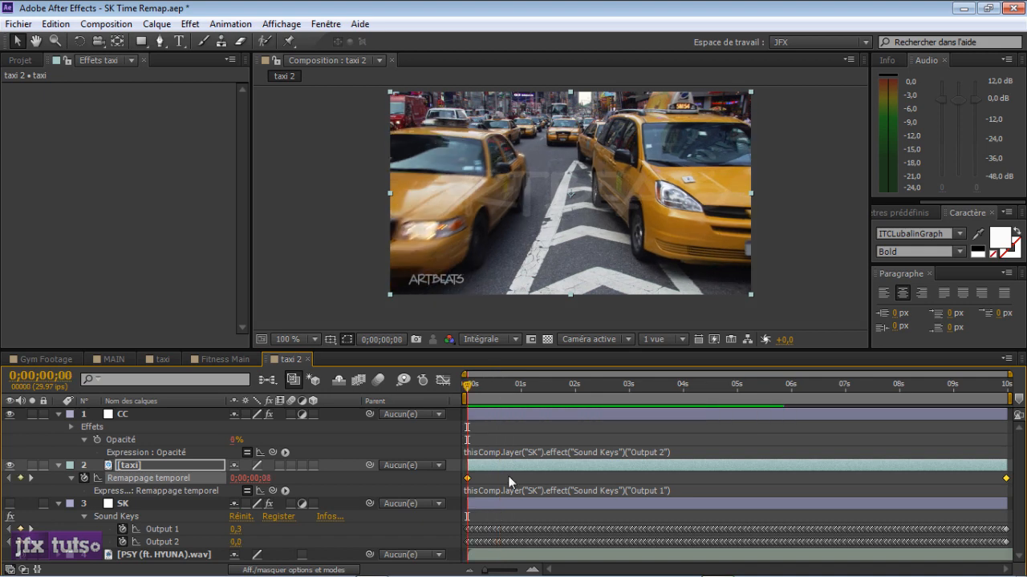
key("KP_0")
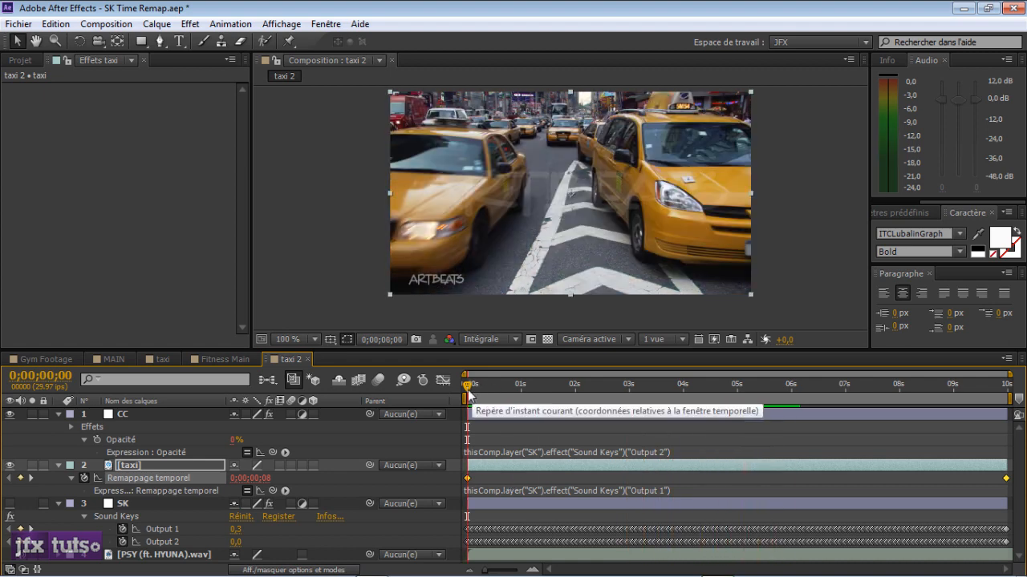
left_click_drag(469, 390, 574, 393)
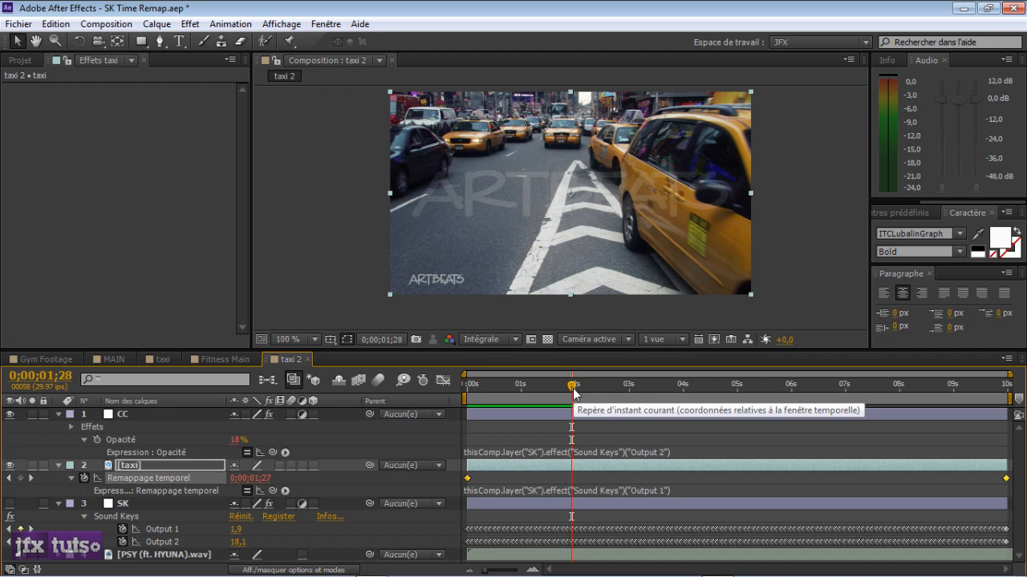
- Change the taxi layer's time remap expression to timeRemap+thisComp.layer("SK").effect("Sound Keys")("Output 1")
left_click(530, 491)
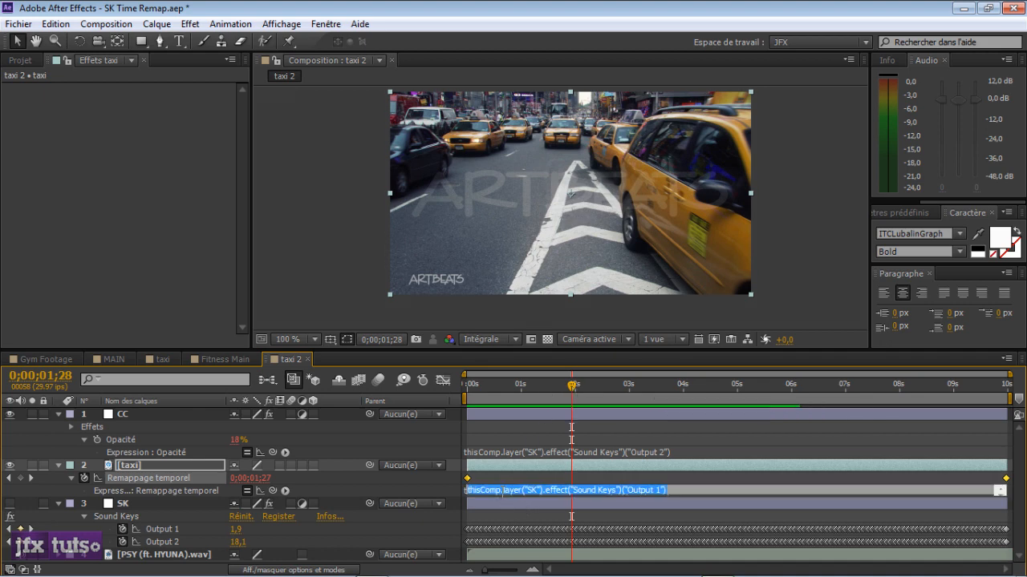
left_click_drag(698, 490, 465, 491)
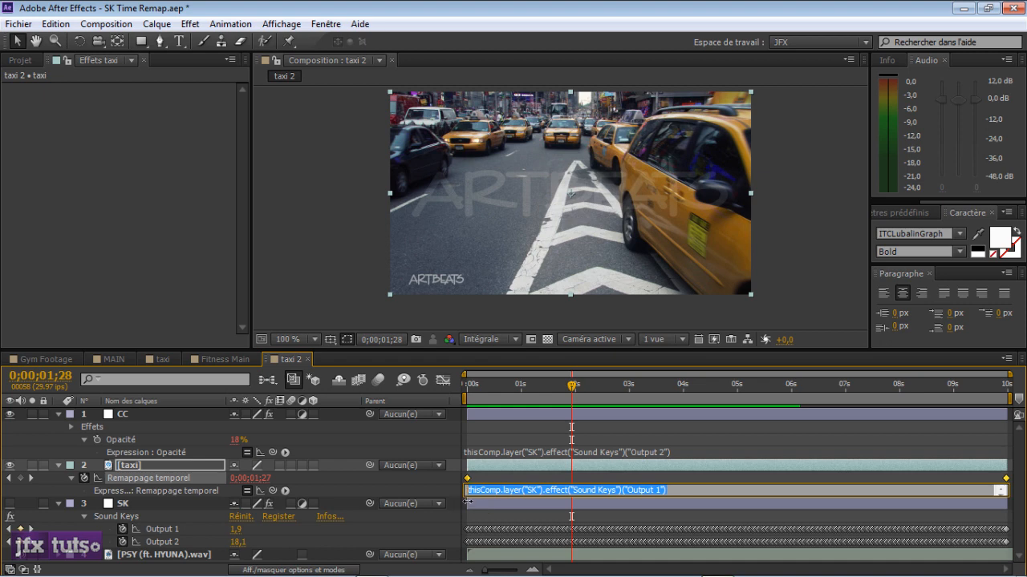
key("ctrl+v")
key("ctrl+z")
key("Right")
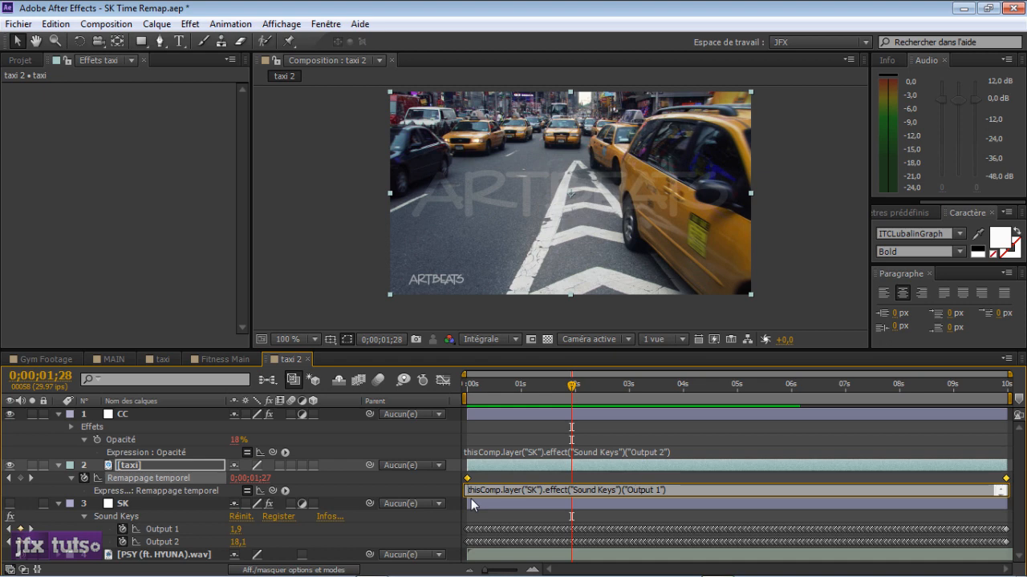
key("Home")
type("time")
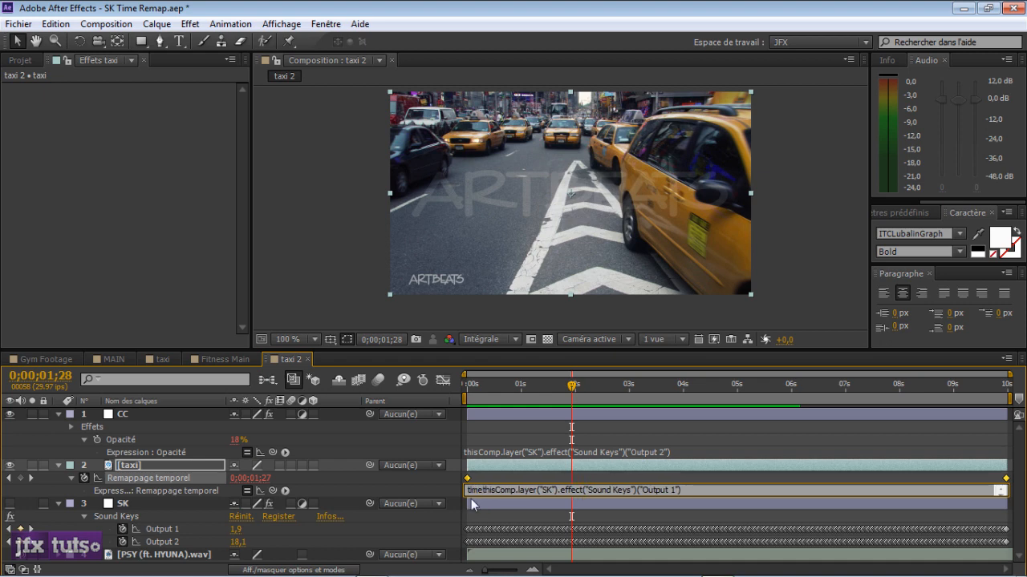
type("Remap")
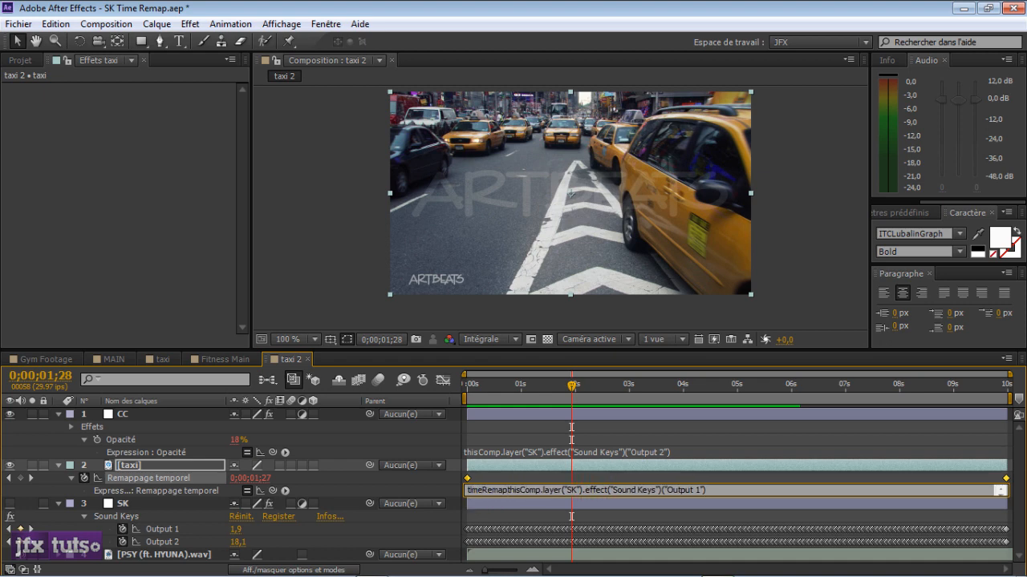
type("+")
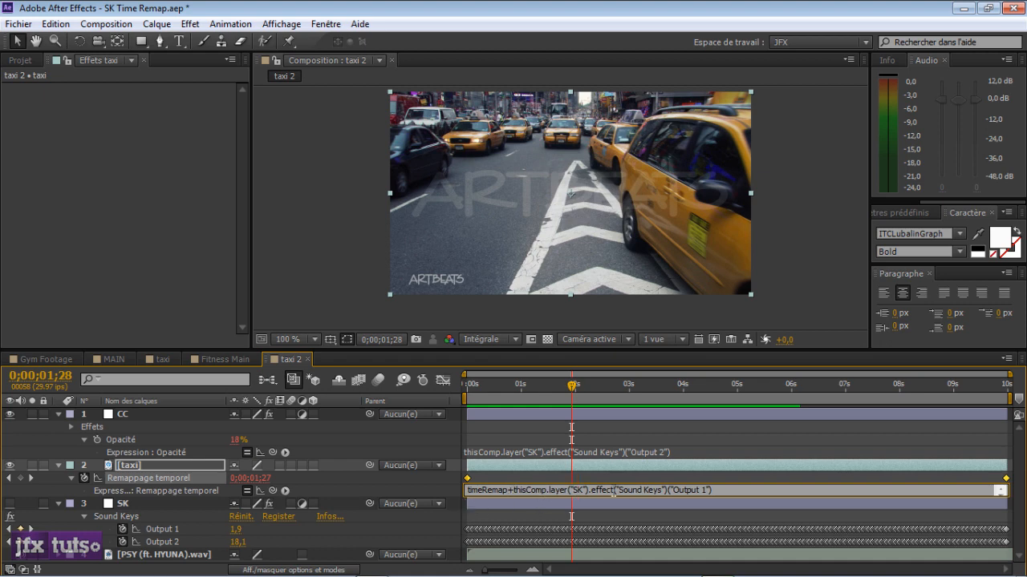
left_click(727, 479)
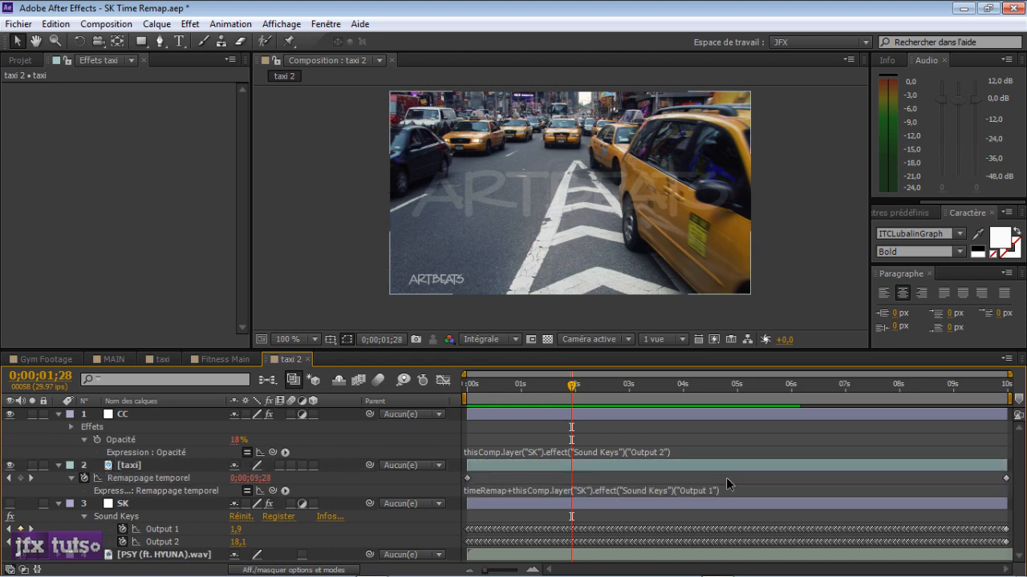
- Preview the result from the start and swap the taxi layer's two time remap keyframes to restore forward playback
left_click_drag(511, 387, 464, 389)
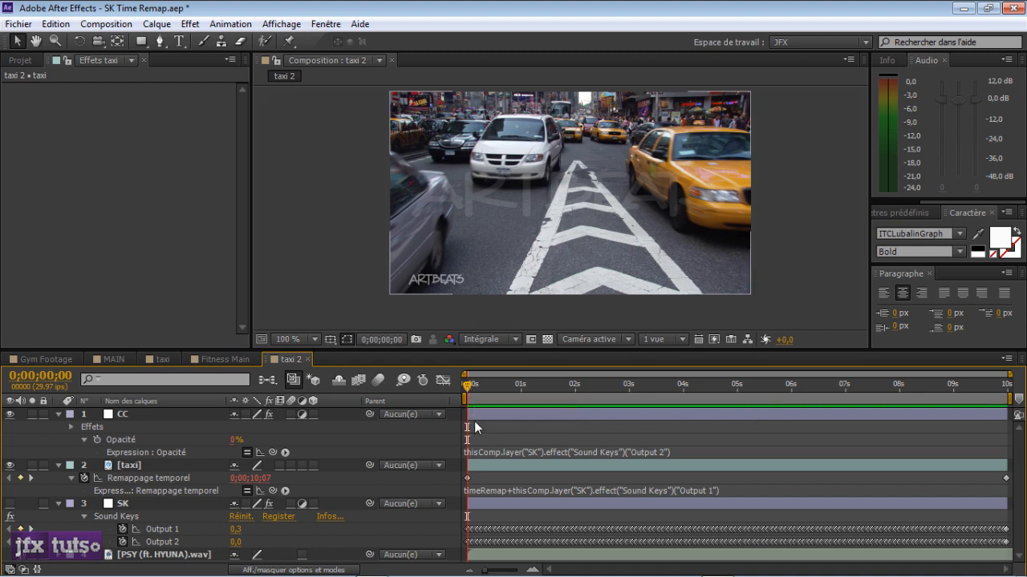
key("space")
left_click_drag(1006, 482, 819, 479)
left_click_drag(992, 485, 1006, 483)
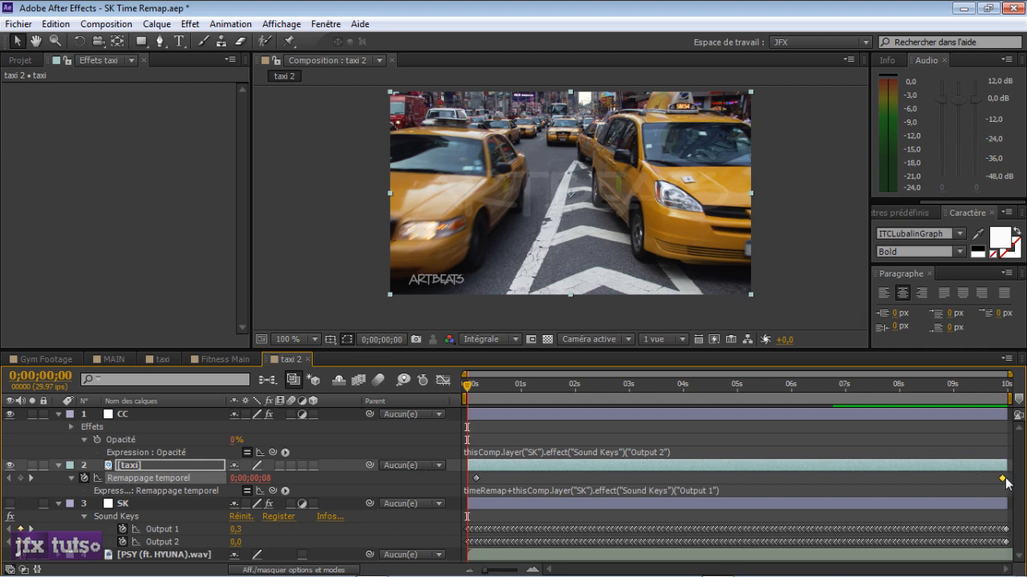
- Play a RAM preview of the forward, sound-driven taxi footage and stop it
key("KP_0")
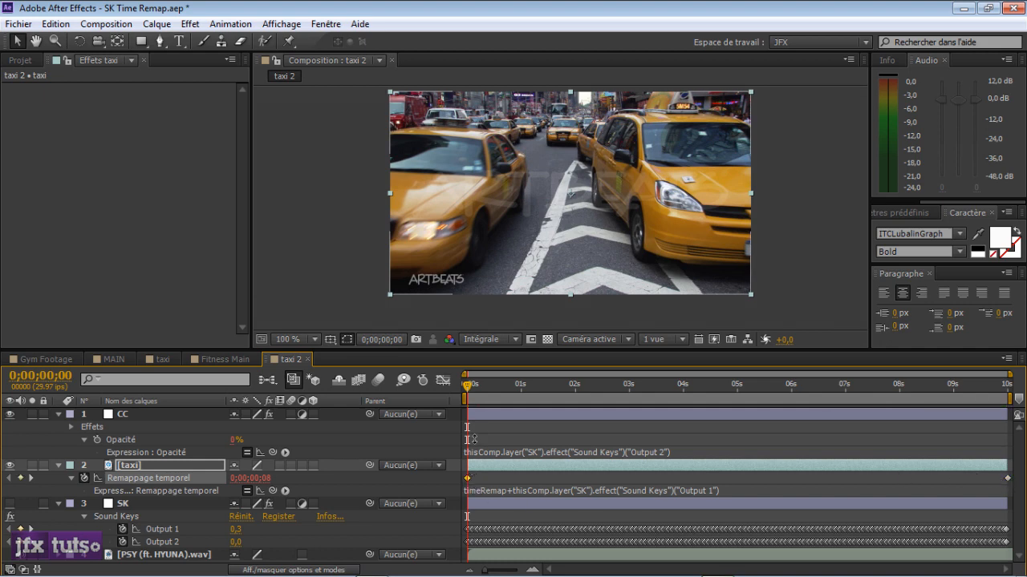
key("KP_0")
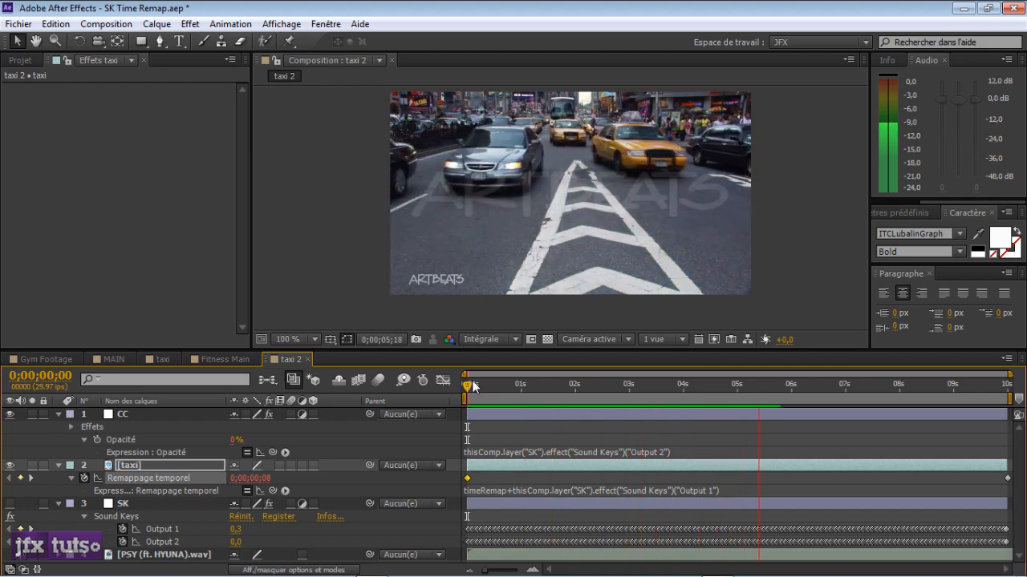
key("space")
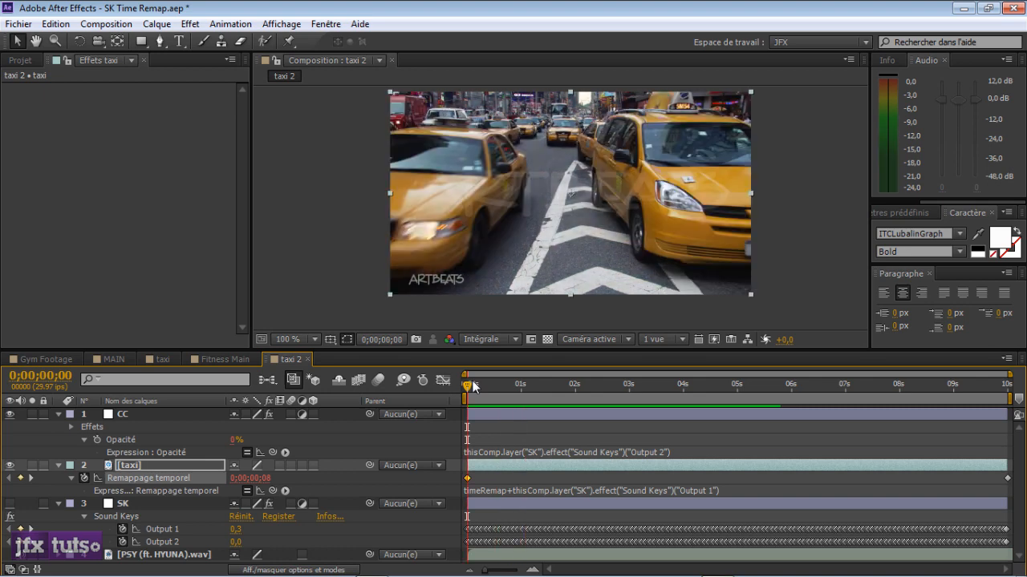